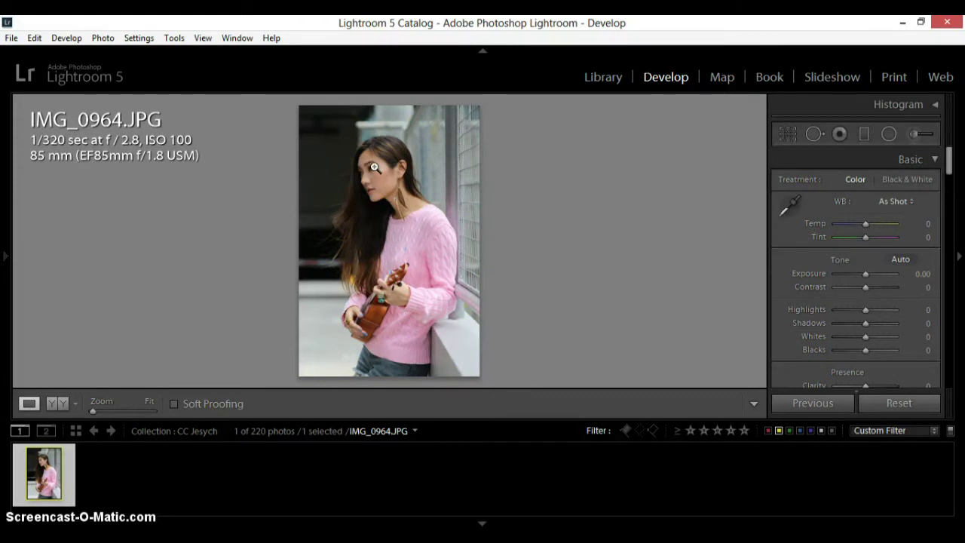
Step: Set Highlights to -45, Shadows to +31, Whites to -24, Blacks to +17 and Clarity to +14
click(404, 159)
scroll(949, 170, down, 2)
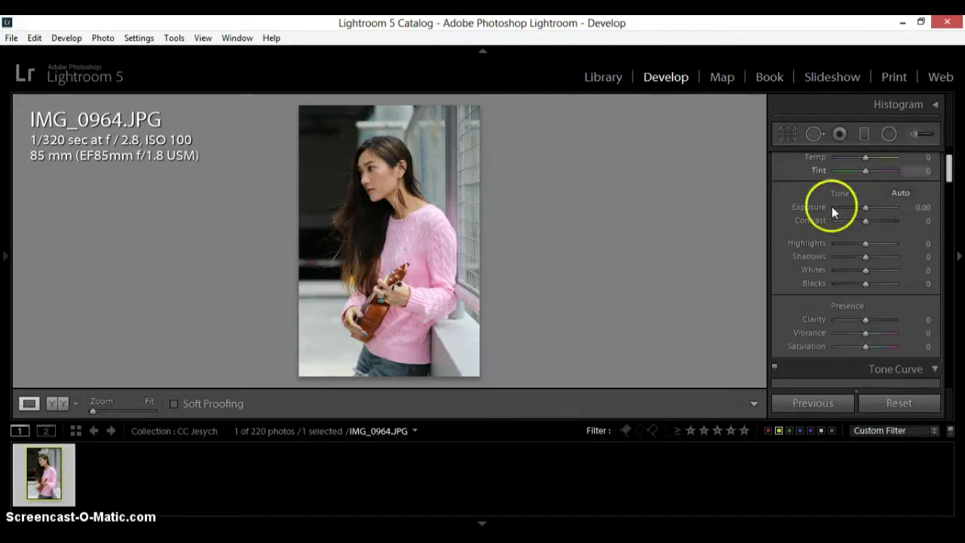
scroll(870, 254, up, 1)
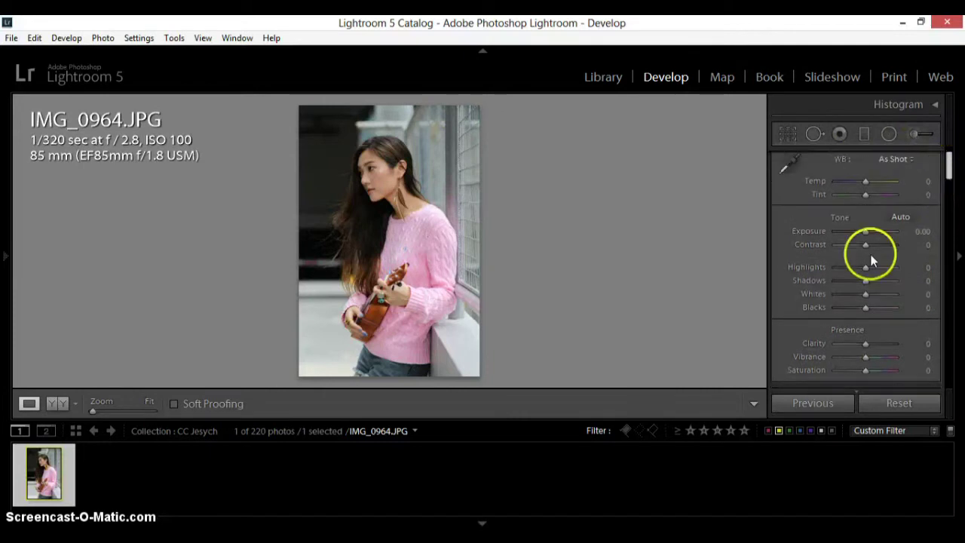
scroll(948, 161, down, 1)
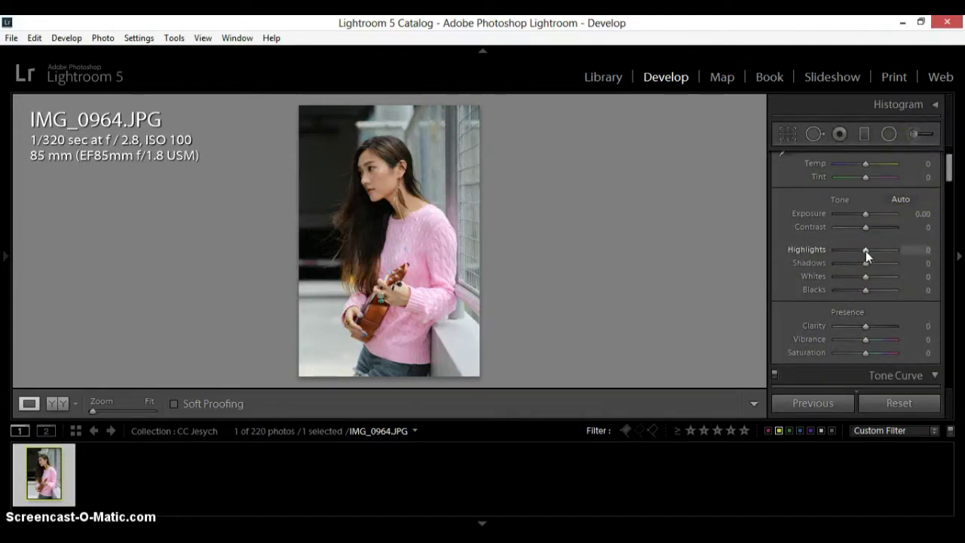
drag(865, 251, 871, 290)
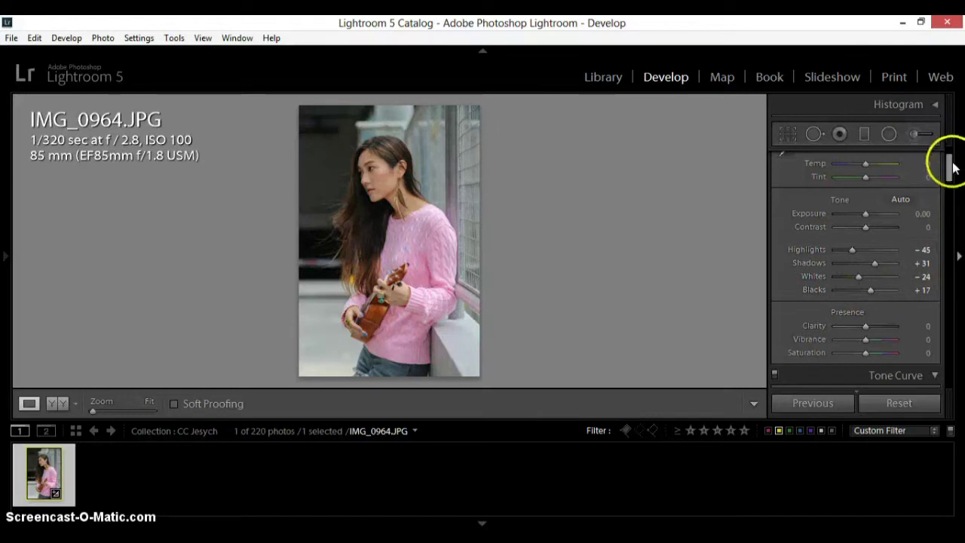
drag(950, 174, 950, 181)
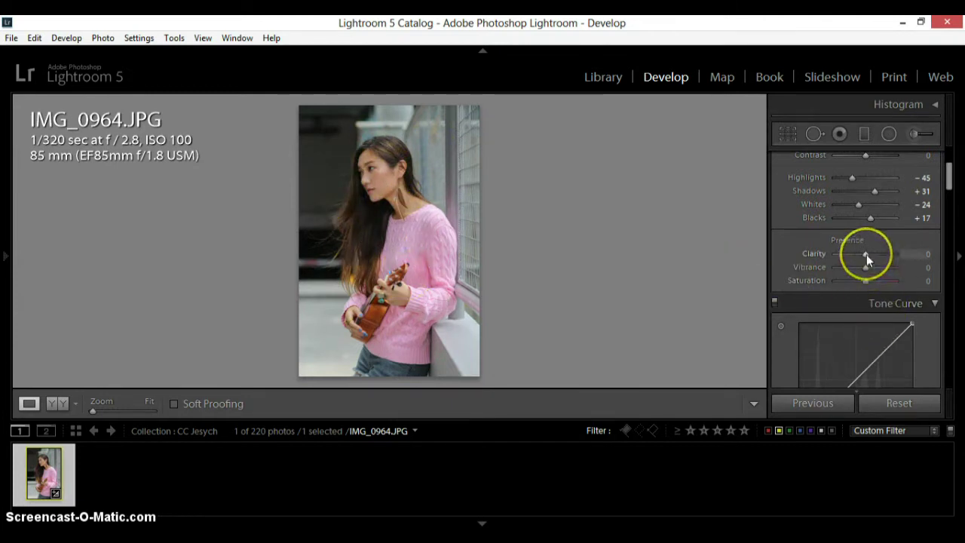
drag(866, 254, 871, 255)
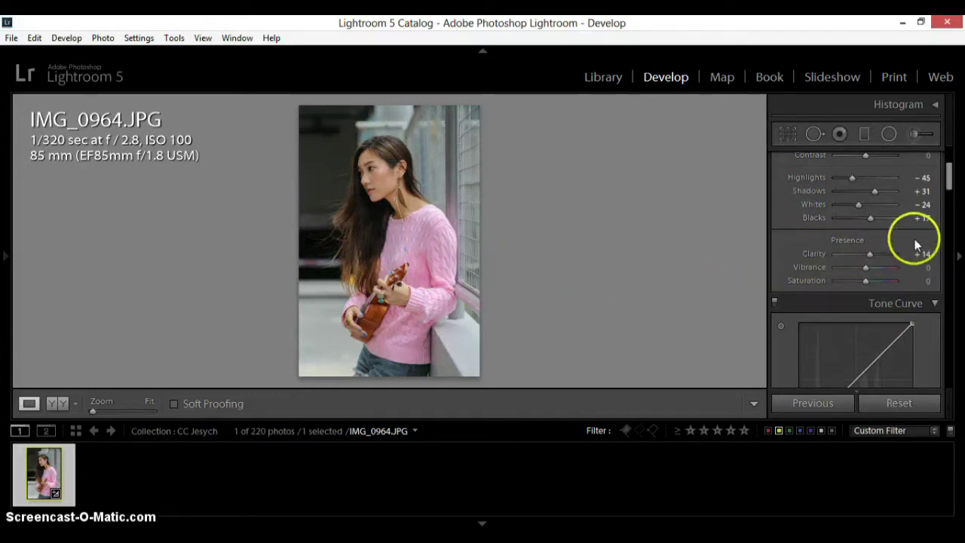
Step: Look through the tone curve's Red, Green and Blue channels
drag(948, 171, 948, 195)
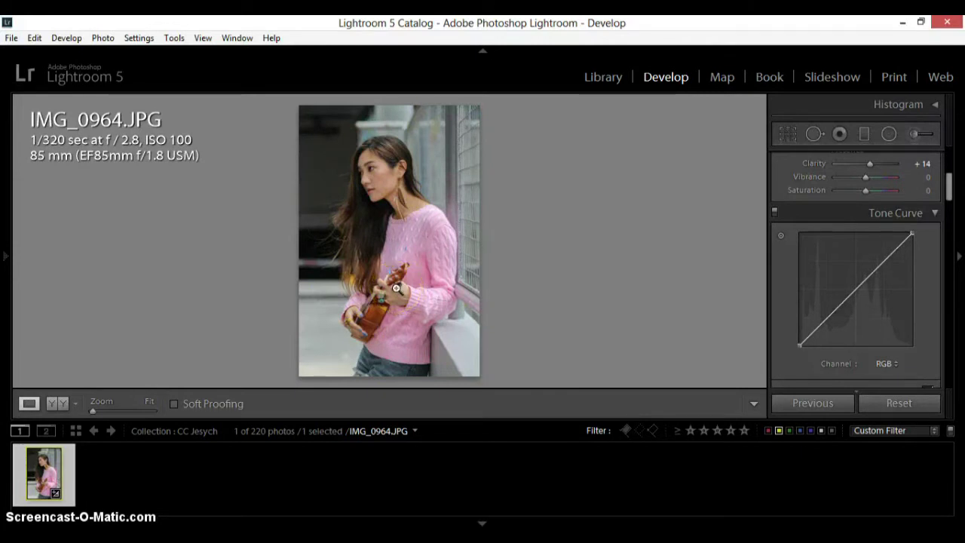
drag(948, 188, 949, 193)
click(888, 327)
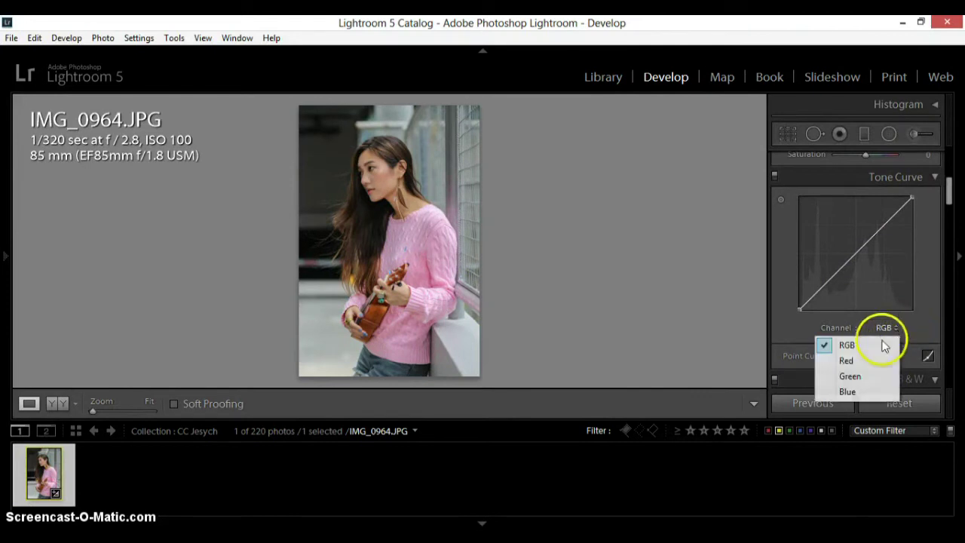
click(848, 360)
click(887, 327)
click(850, 376)
click(883, 327)
click(848, 391)
Step: Shape a mild S-curve in the Red channel with a slightly raised highlight point and a shadow point at about 24.7 / 23.1%
click(883, 327)
click(846, 360)
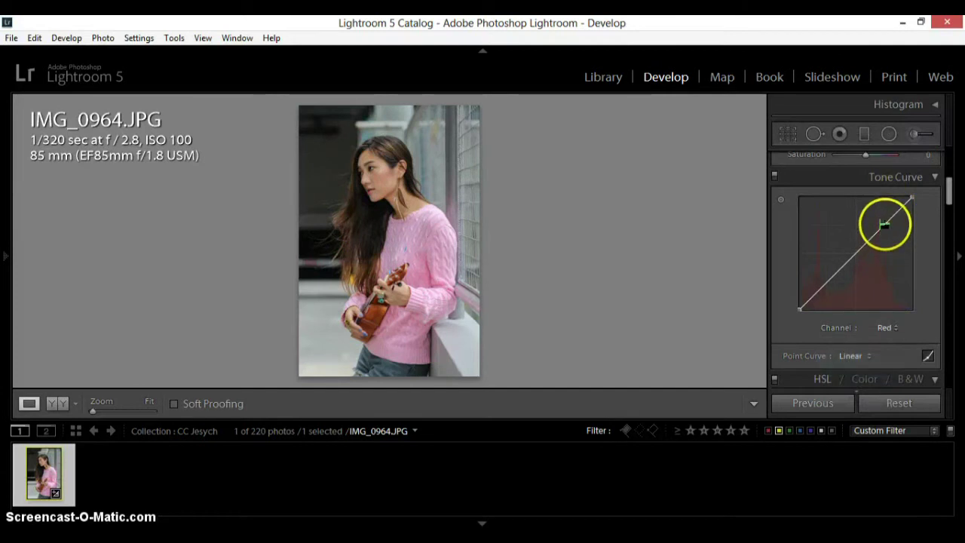
click(884, 222)
click(827, 281)
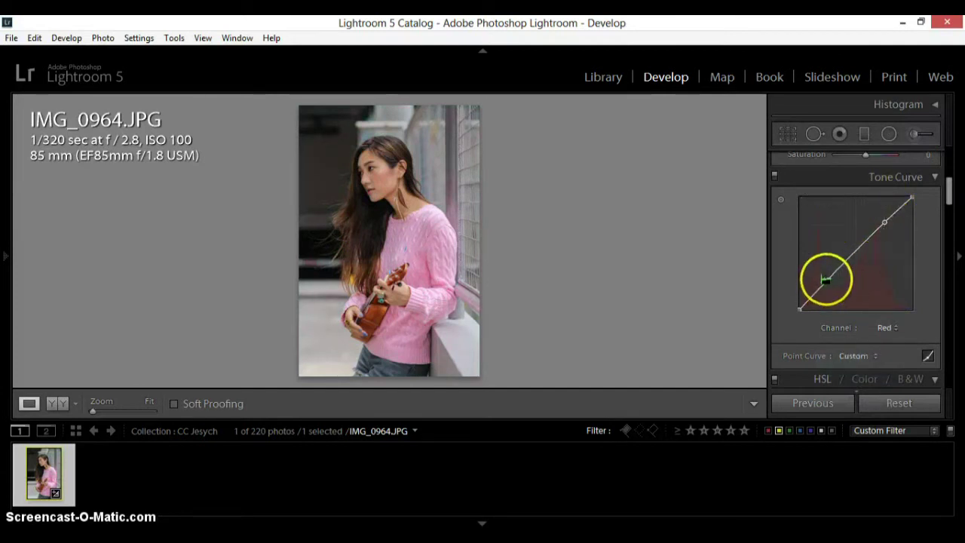
drag(827, 282, 827, 282)
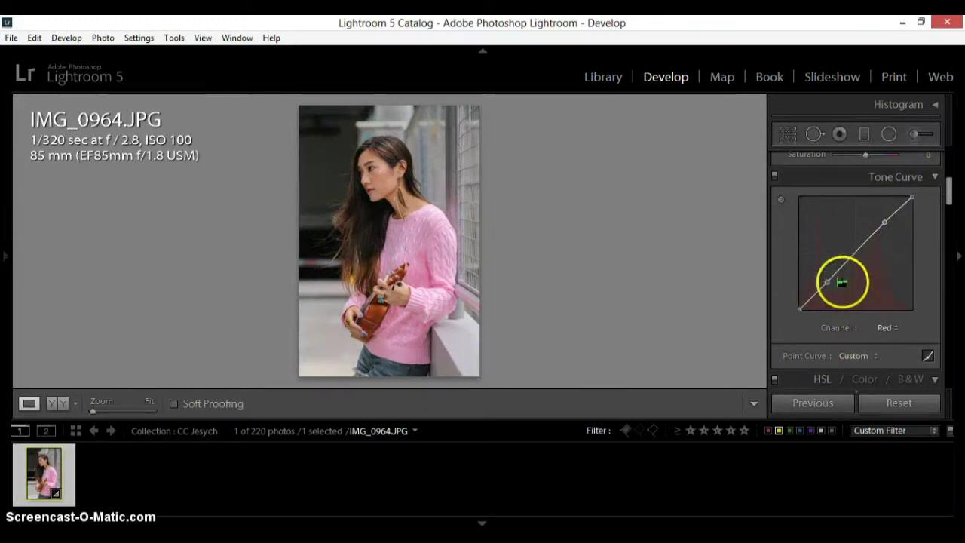
drag(827, 281, 827, 284)
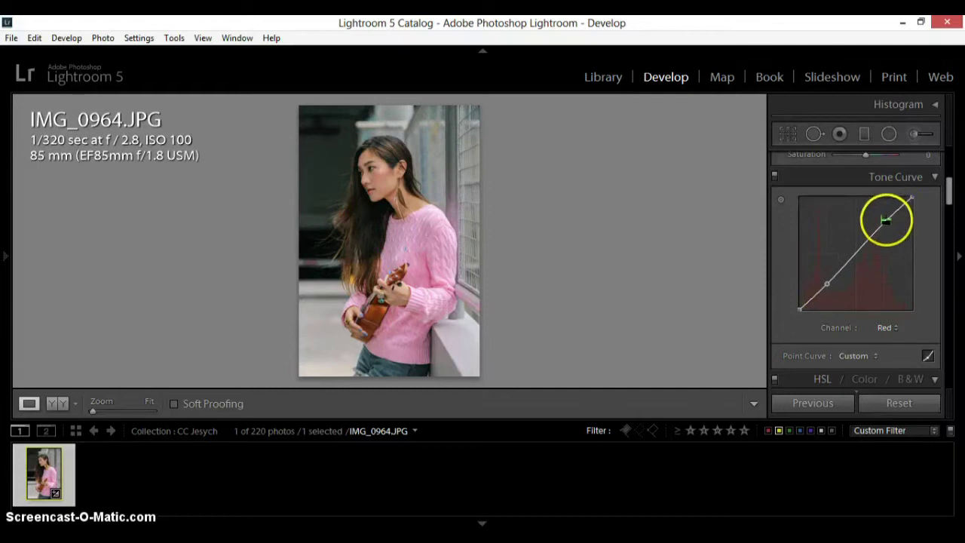
click(884, 222)
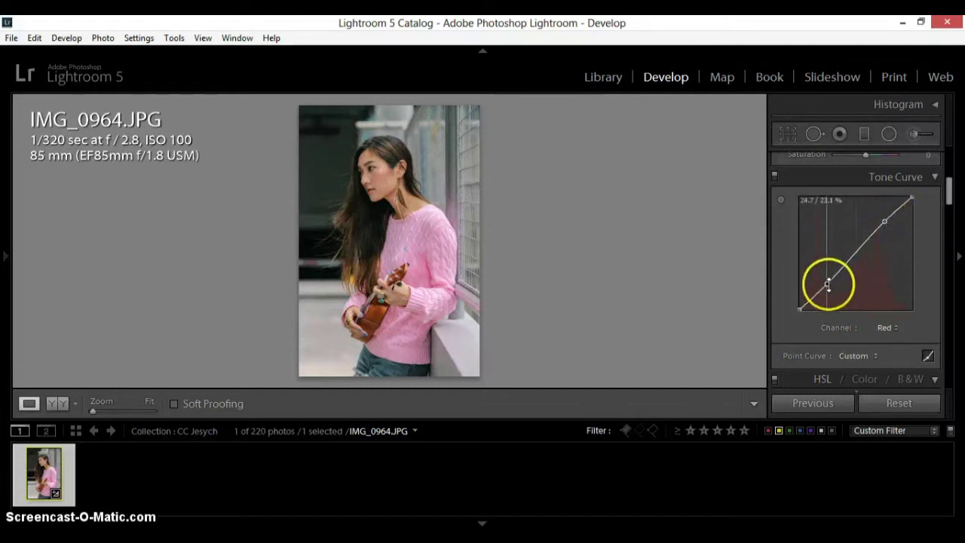
Step: Add a highlight point at about 75.3 / 76.8% and a shadow point near the lower quarter of the Green channel curve
click(889, 329)
click(866, 375)
click(885, 223)
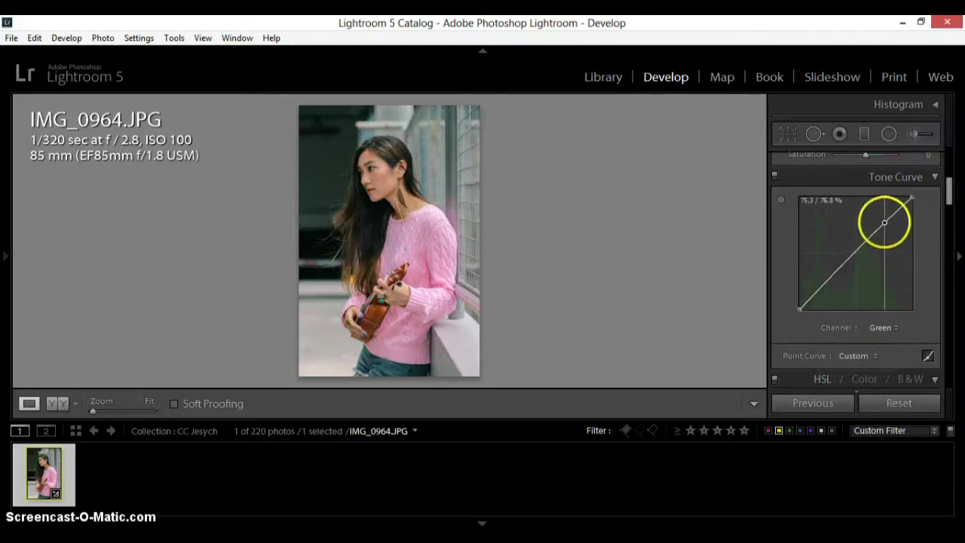
click(817, 291)
drag(817, 290, 828, 282)
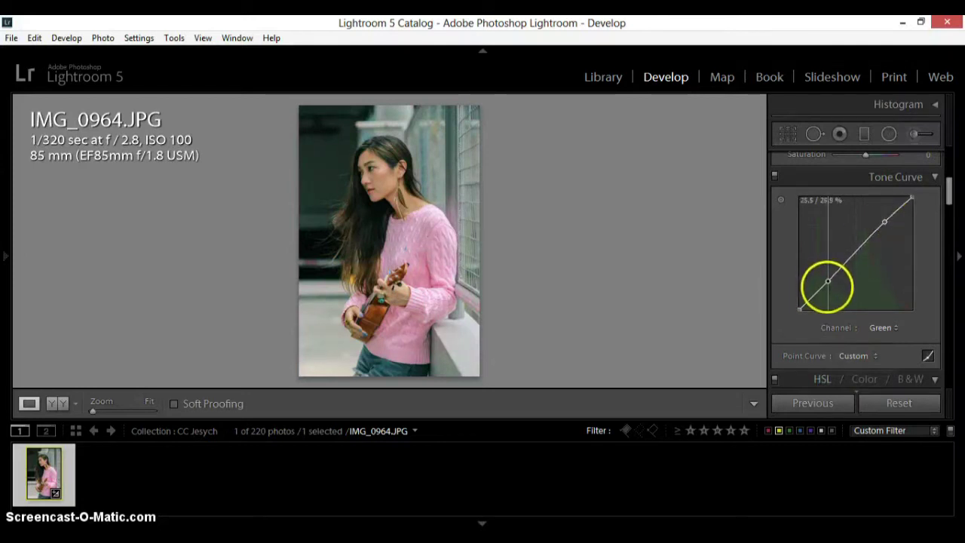
Step: Add a highlight point at about 74.5 / 76.1% and a shadow point near 24.3% input on the Blue channel curve
click(883, 328)
click(886, 324)
click(886, 324)
click(874, 391)
click(883, 224)
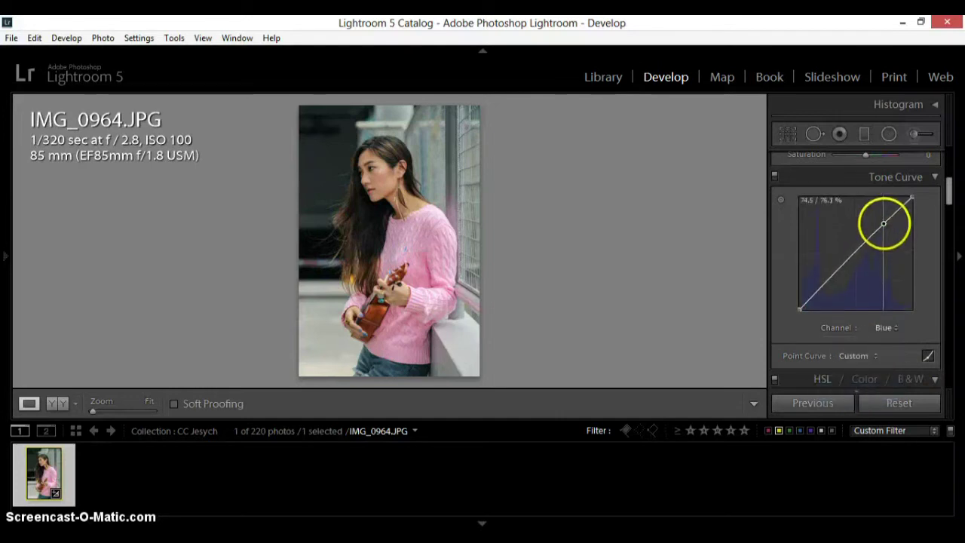
click(826, 281)
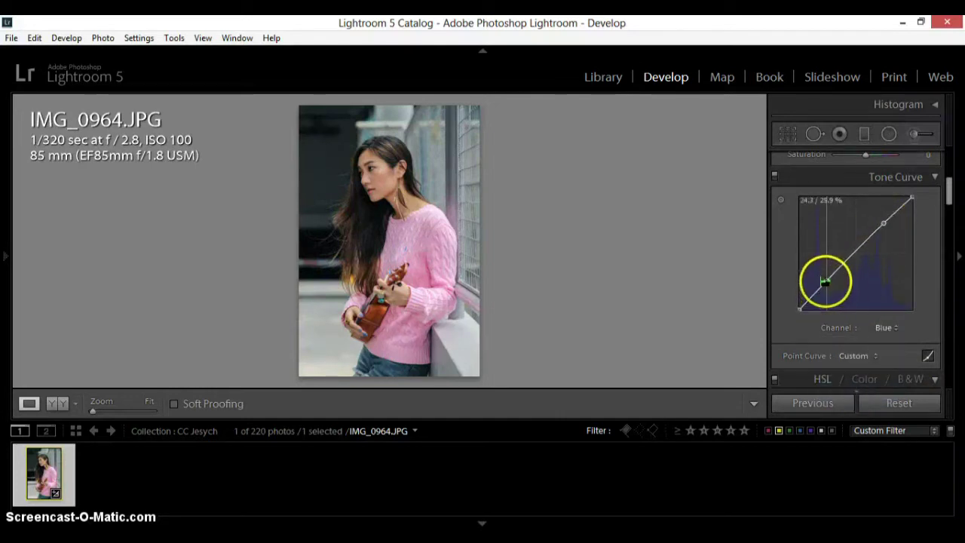
Step: Lower the shadow point on the Green channel curve slightly to deepen its S-shape
click(886, 327)
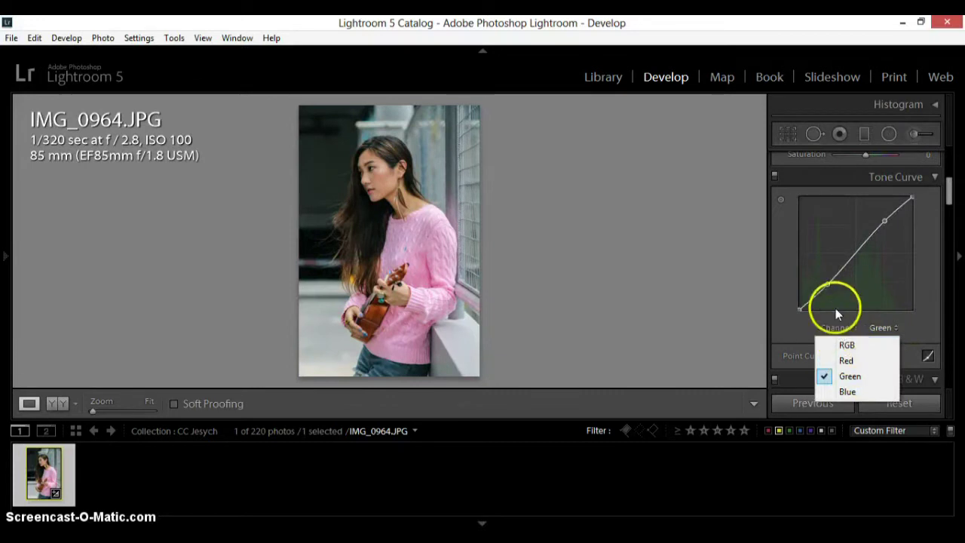
click(835, 374)
drag(827, 282, 827, 285)
Step: On the RGB curve, raise a highlight point slightly, anchor the shadows with points, and lift the black endpoint for faded blacks
click(888, 328)
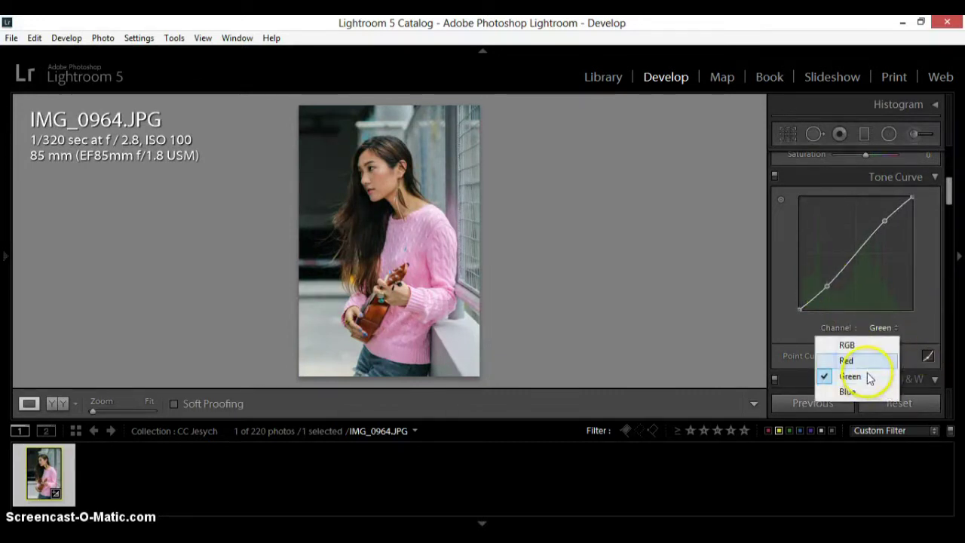
click(835, 340)
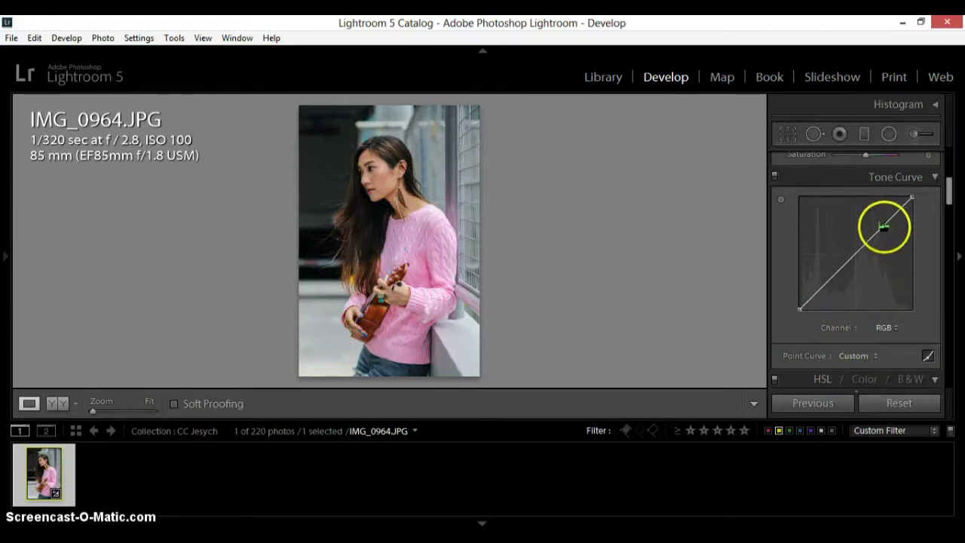
click(883, 227)
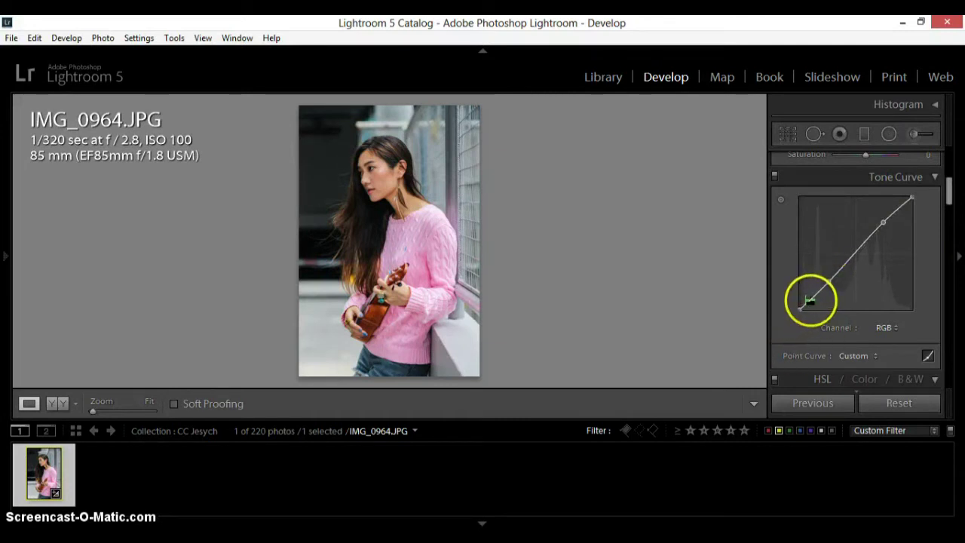
drag(799, 310, 799, 303)
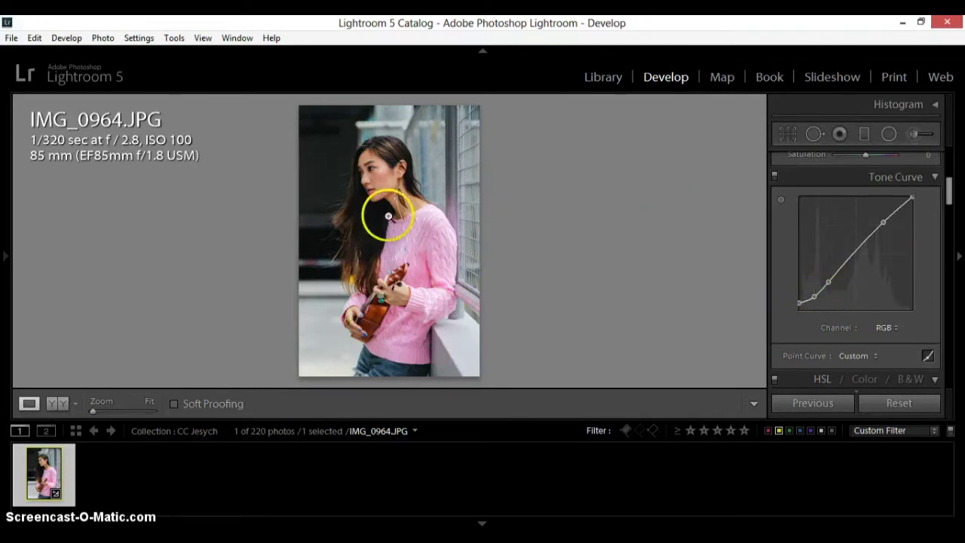
Step: Reduce the photo's Vibrance slightly
drag(948, 190, 930, 168)
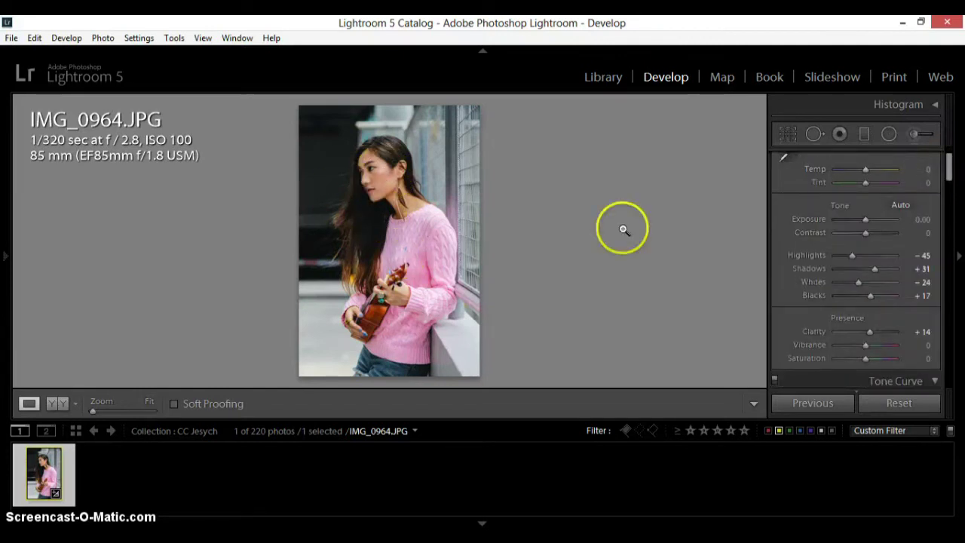
mouse_move(950, 182)
mouse_down()
mouse_move(947, 228)
mouse_move(948, 181)
mouse_up()
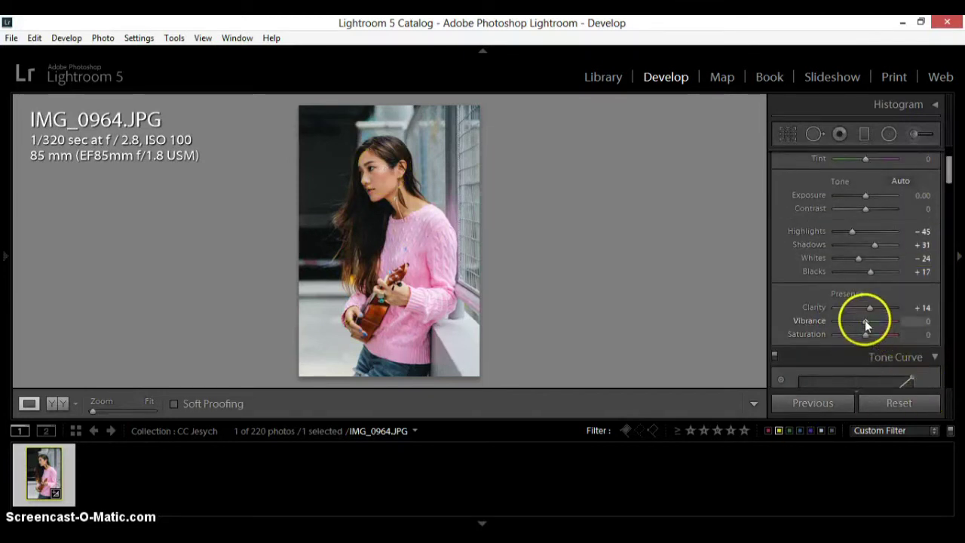
drag(864, 319, 863, 320)
Step: Set the HSL Luminance of Orange to +16 and Yellow to +4
drag(947, 170, 949, 215)
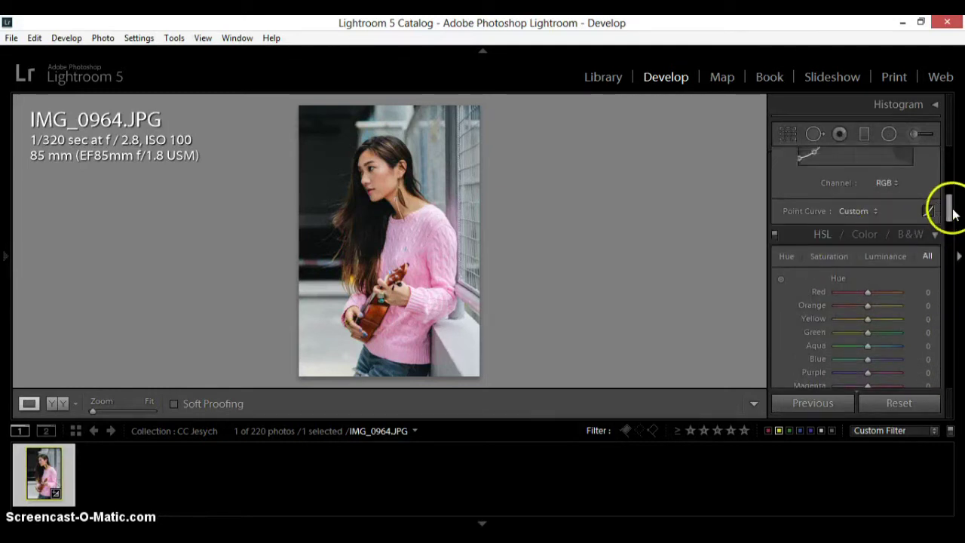
click(951, 219)
mouse_move(950, 258)
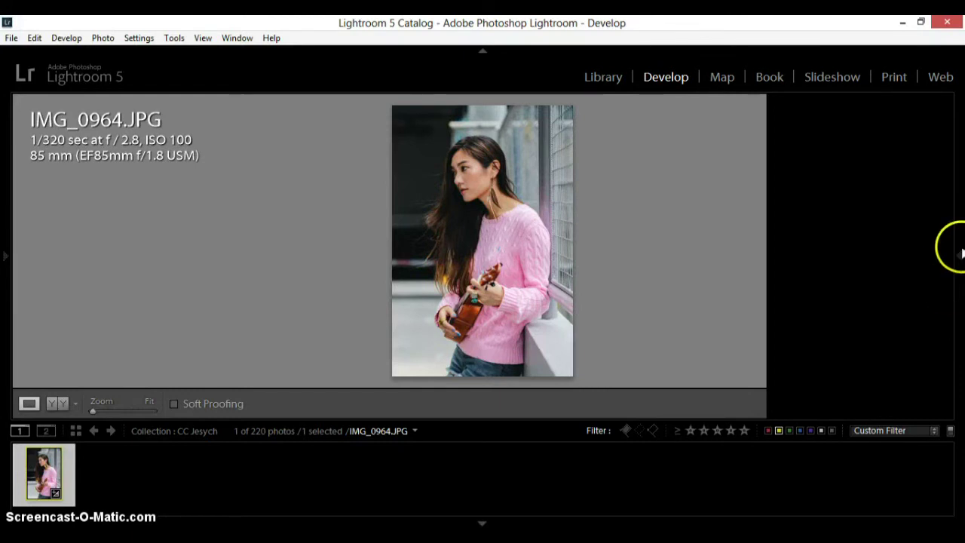
click(951, 241)
drag(948, 206, 947, 242)
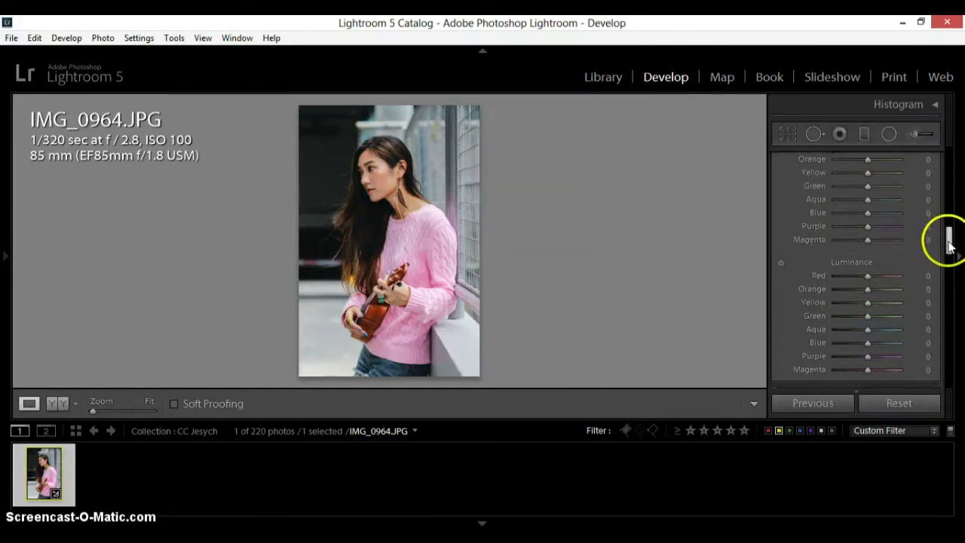
drag(868, 291, 871, 302)
click(874, 291)
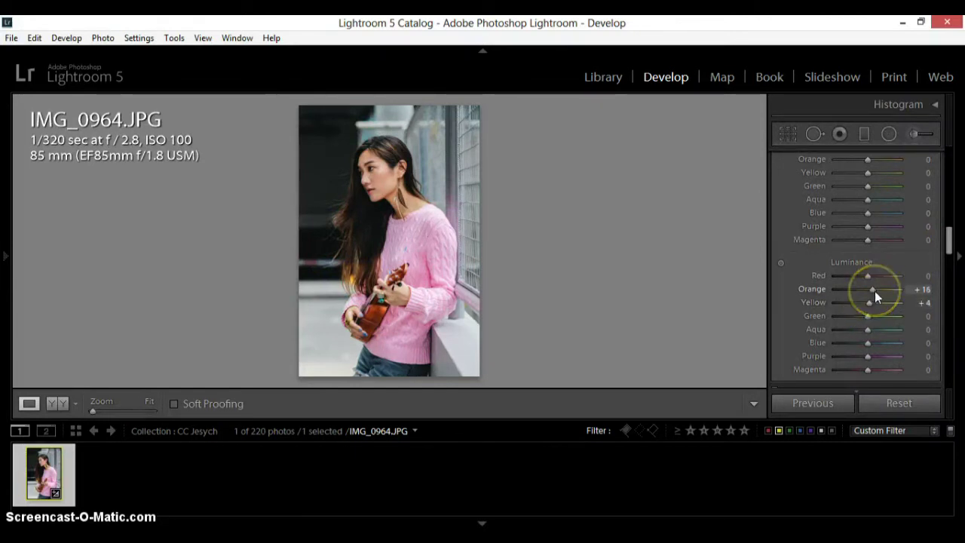
Step: Brush over the woman's long dark hair and denim shorts with the Adjustment Brush, using the Dodge (Lighten) effect at 0.25 exposure
drag(948, 240, 949, 121)
click(814, 184)
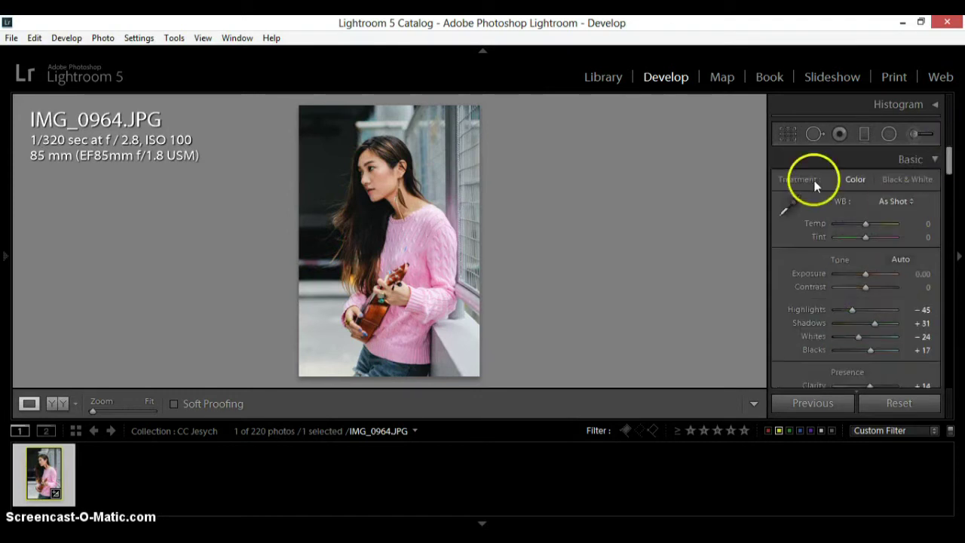
click(924, 135)
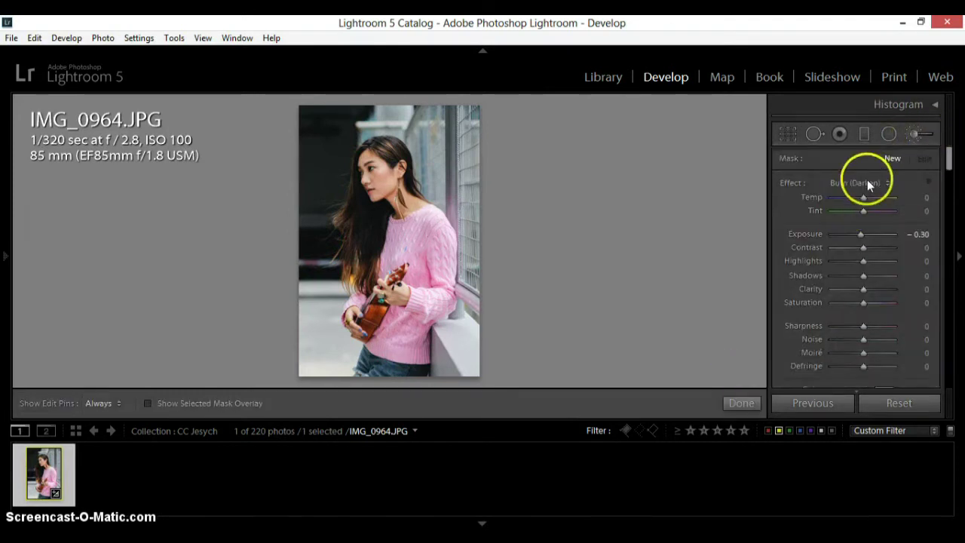
click(876, 183)
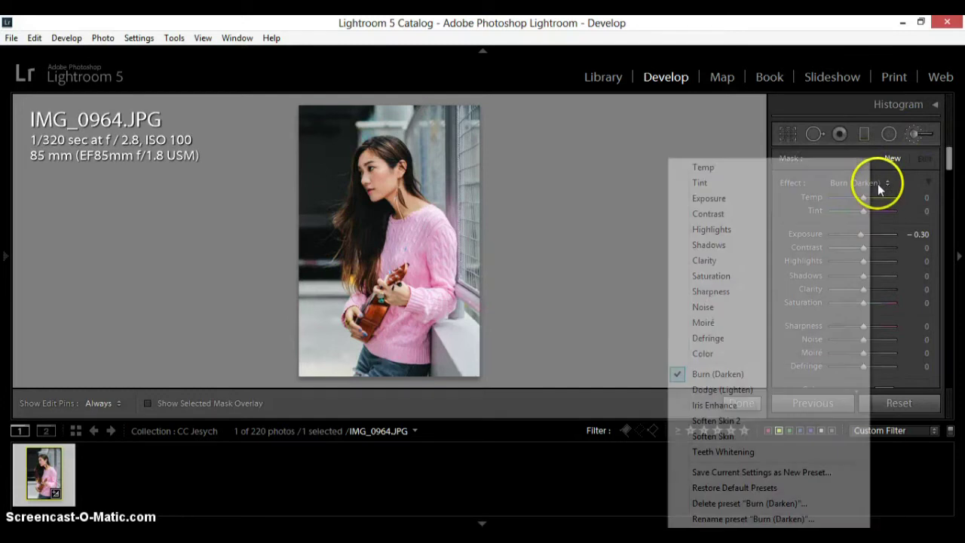
click(769, 389)
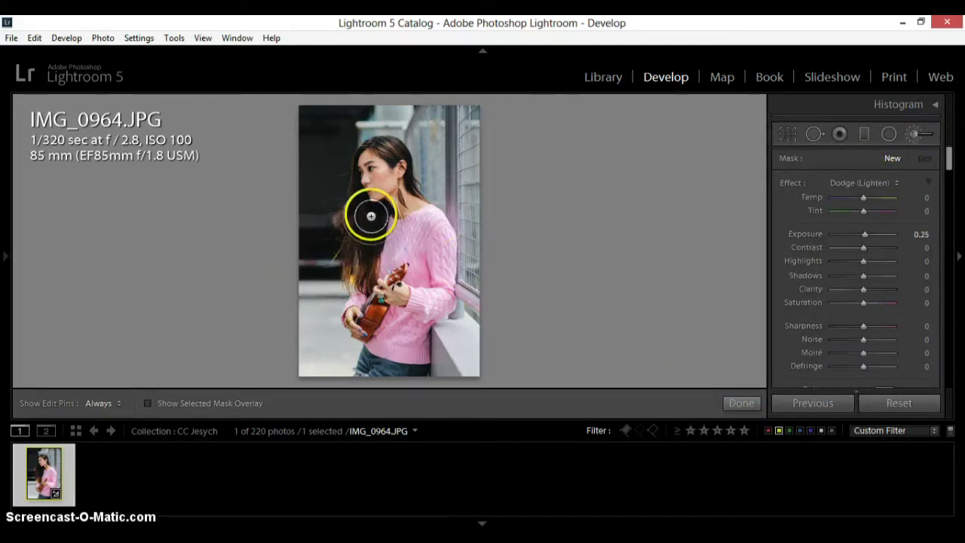
key(h)
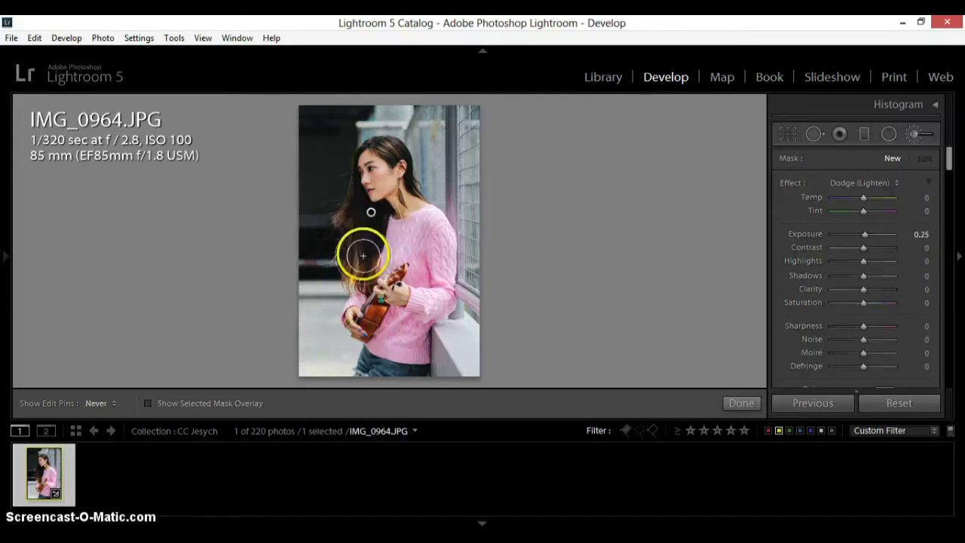
mouse_move(372, 239)
mouse_down()
mouse_move(392, 153)
mouse_move(364, 256)
mouse_move(389, 152)
mouse_move(407, 157)
mouse_move(424, 201)
mouse_move(377, 239)
mouse_move(377, 229)
mouse_move(366, 263)
mouse_move(355, 233)
mouse_up()
key(h)
key(h)
key(h)
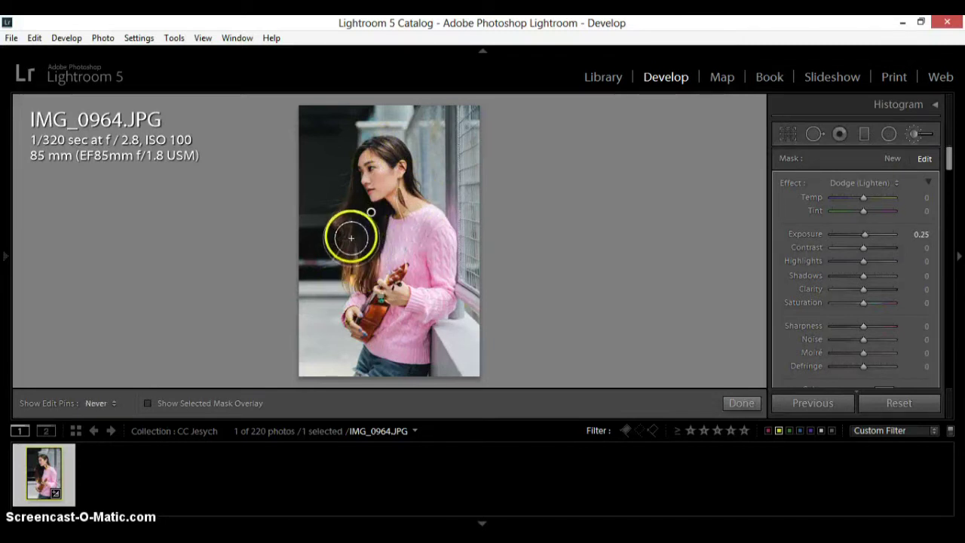
mouse_move(422, 370)
mouse_down()
mouse_move(411, 397)
mouse_move(409, 370)
mouse_up()
click(743, 402)
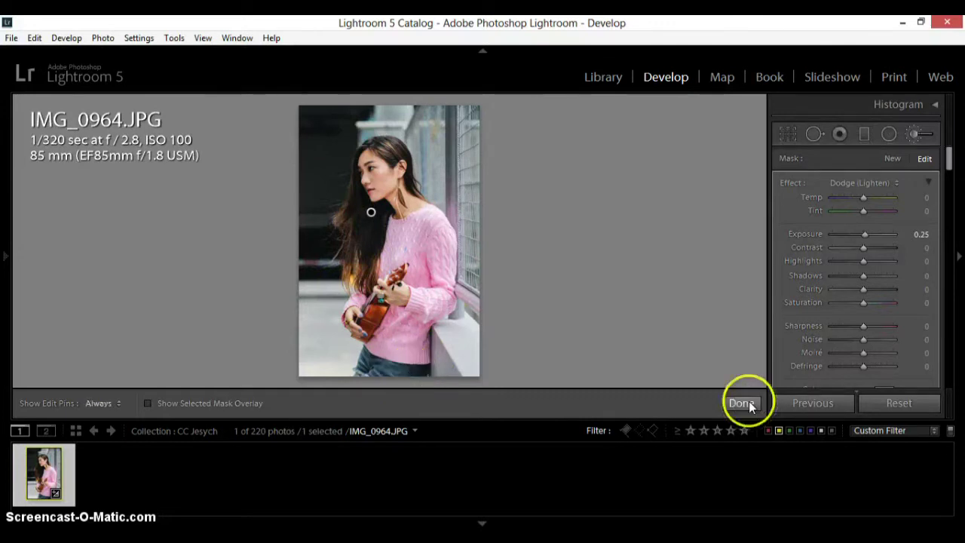
Step: Darken the bright pavement and concrete ledge in the photo's lower corners with the Adjustment Brush, using the Burn (Darken) effect at -0.30 exposure
click(915, 131)
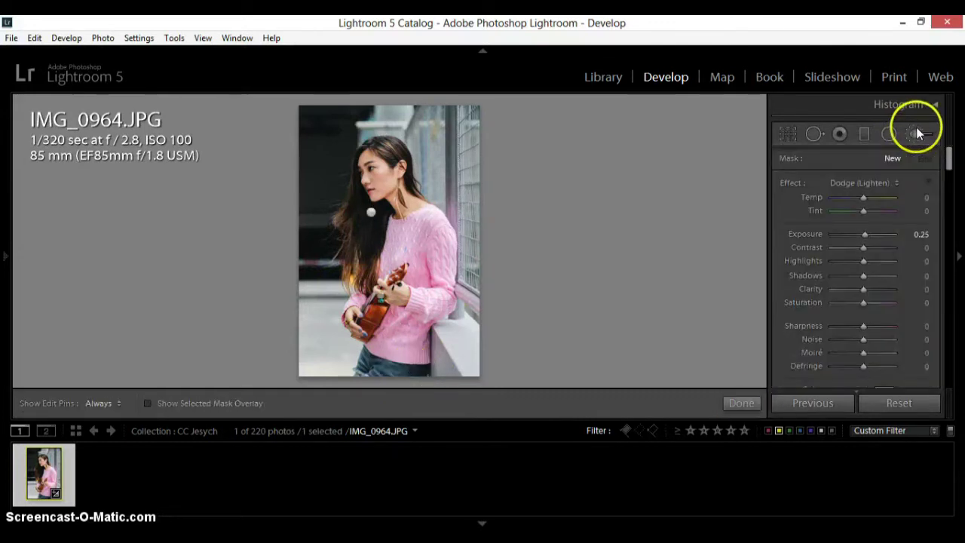
click(896, 182)
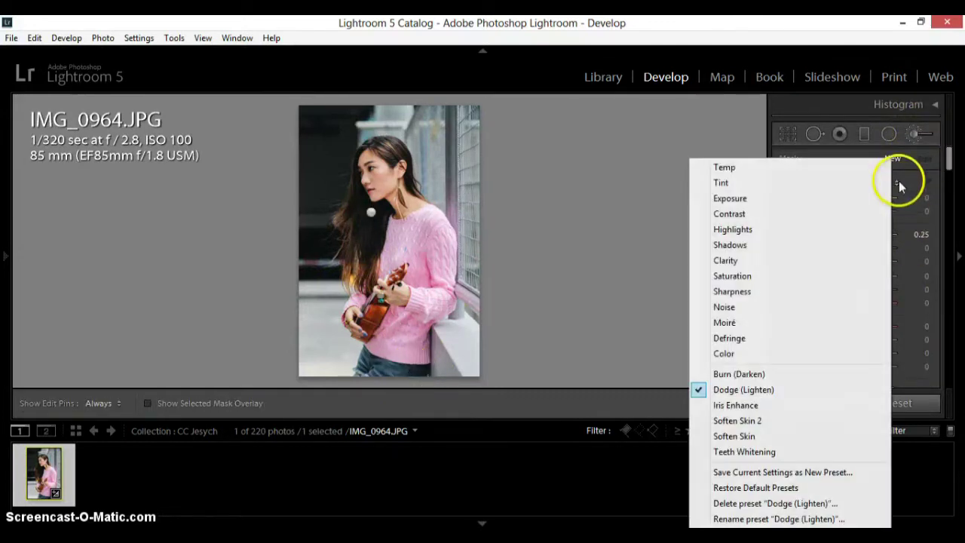
click(798, 373)
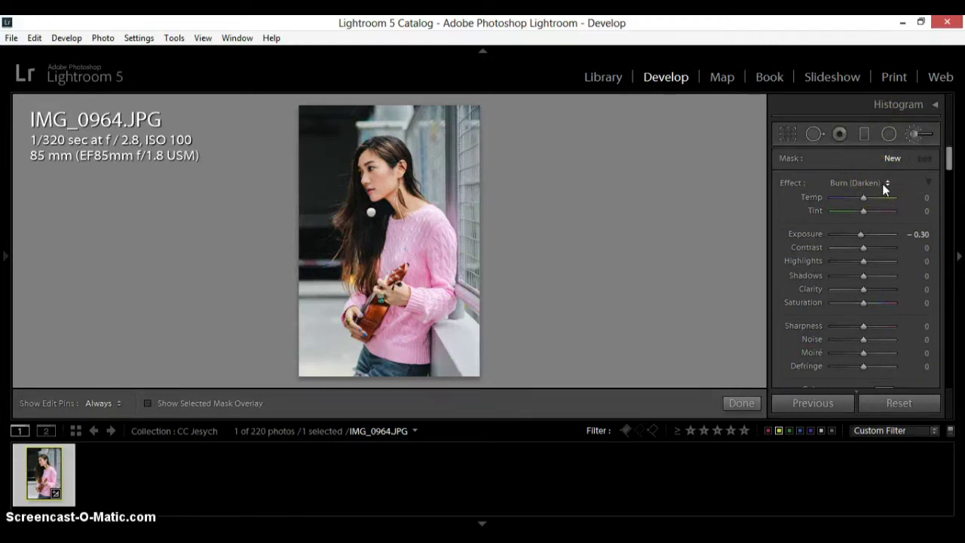
key(h)
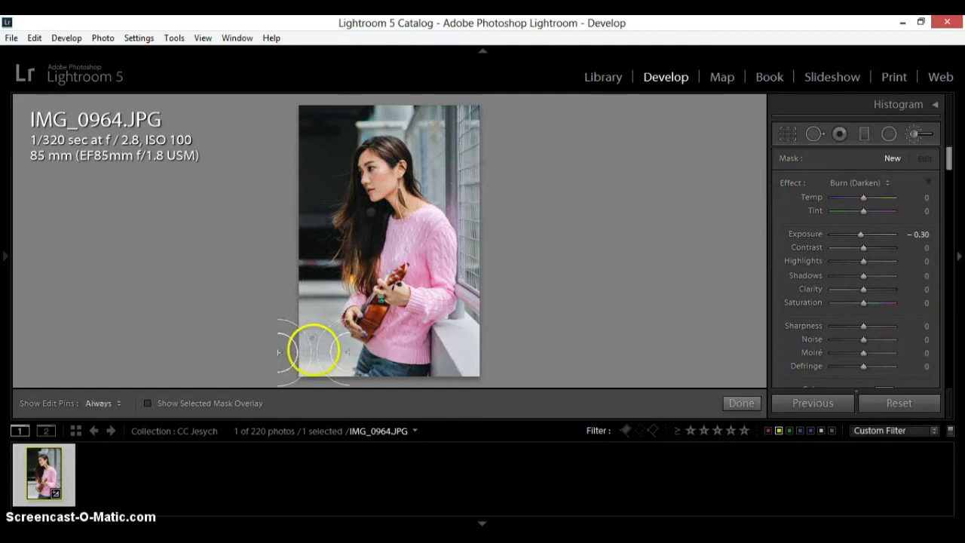
click(312, 343)
key(h)
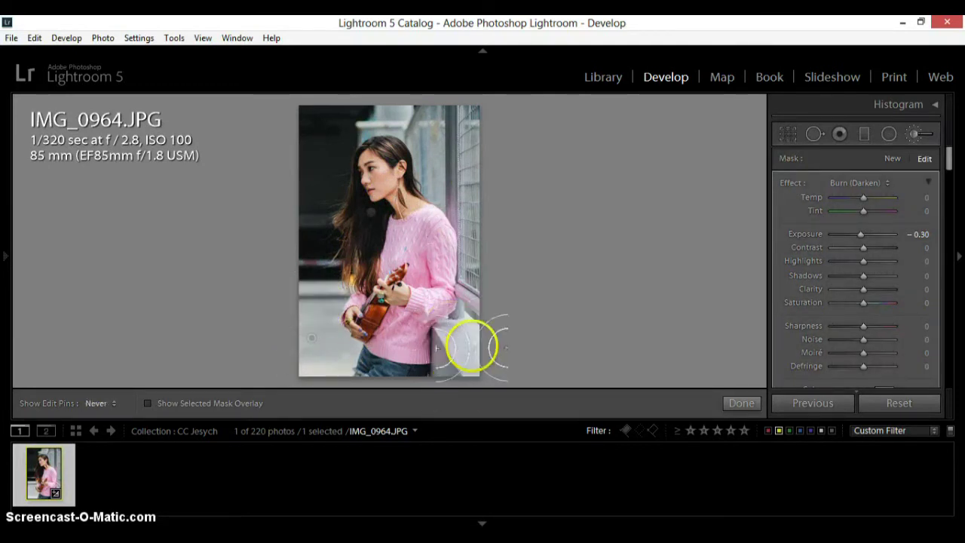
key(shift+m)
Step: Set the Sharpening Amount to 29, and the Noise Reduction Luminance to 5 and Color to 67
drag(943, 194, 951, 299)
drag(845, 272, 847, 272)
scroll(948, 295, down, 3)
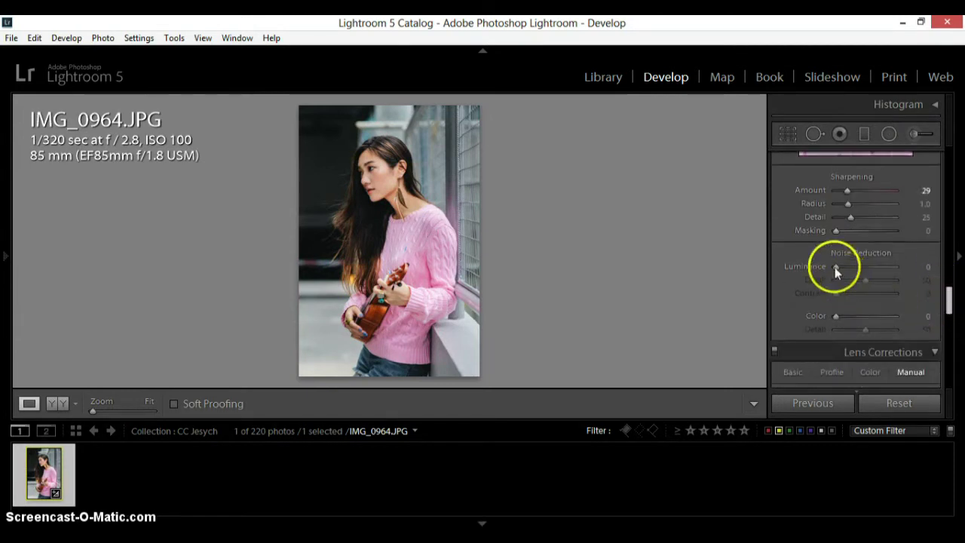
drag(834, 266, 836, 270)
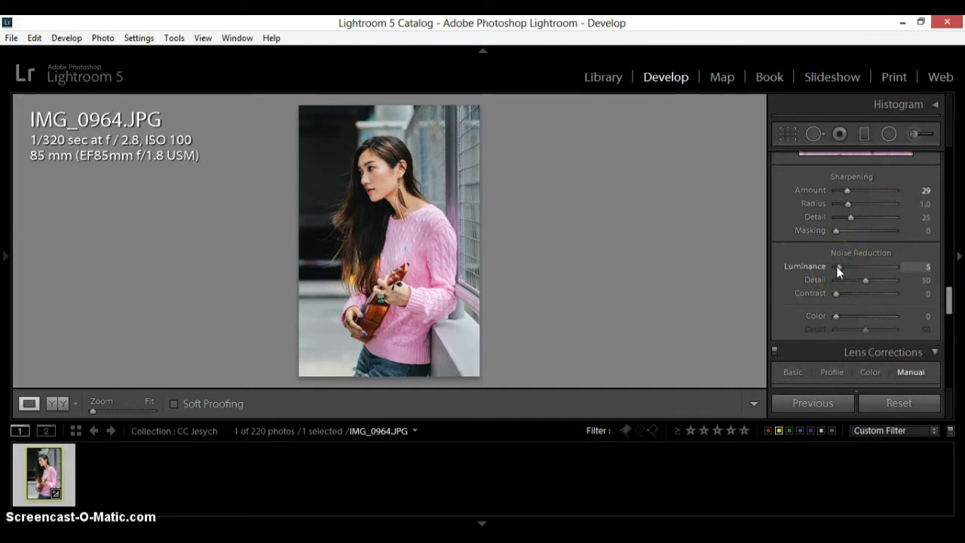
drag(837, 317, 865, 318)
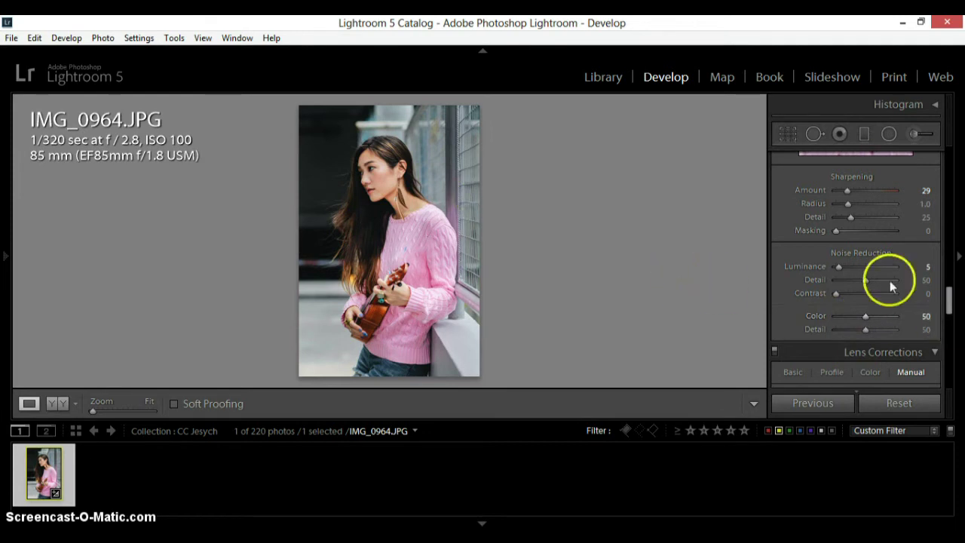
drag(865, 316, 875, 317)
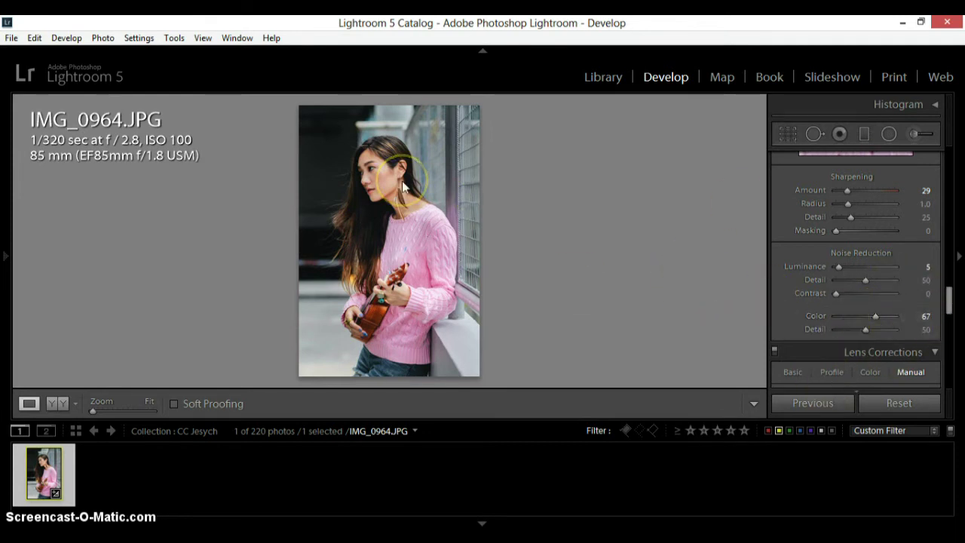
Step: Add film grain with Amount 38, Size 17 and Roughness 37
drag(950, 302, 947, 342)
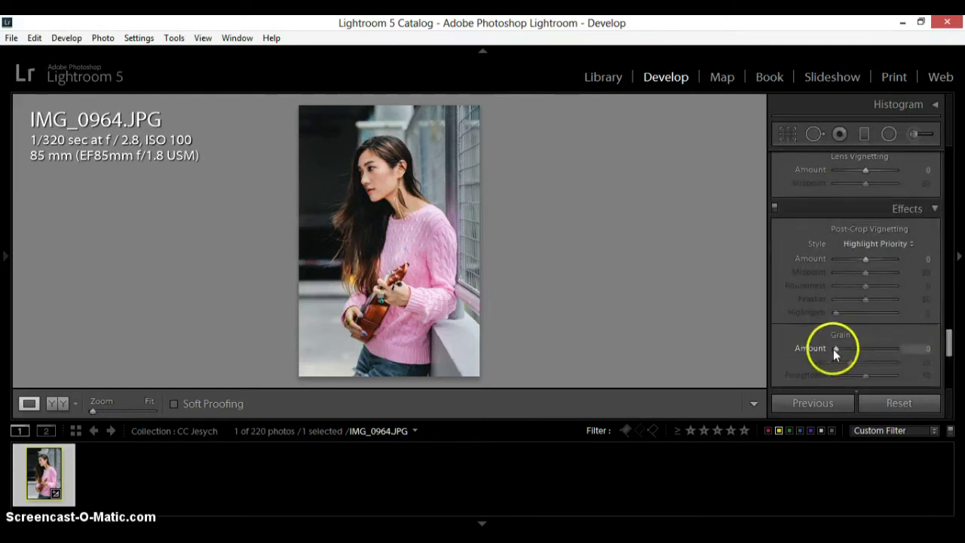
mouse_move(850, 352)
mouse_down()
mouse_move(860, 351)
mouse_move(857, 377)
mouse_move(843, 362)
mouse_up()
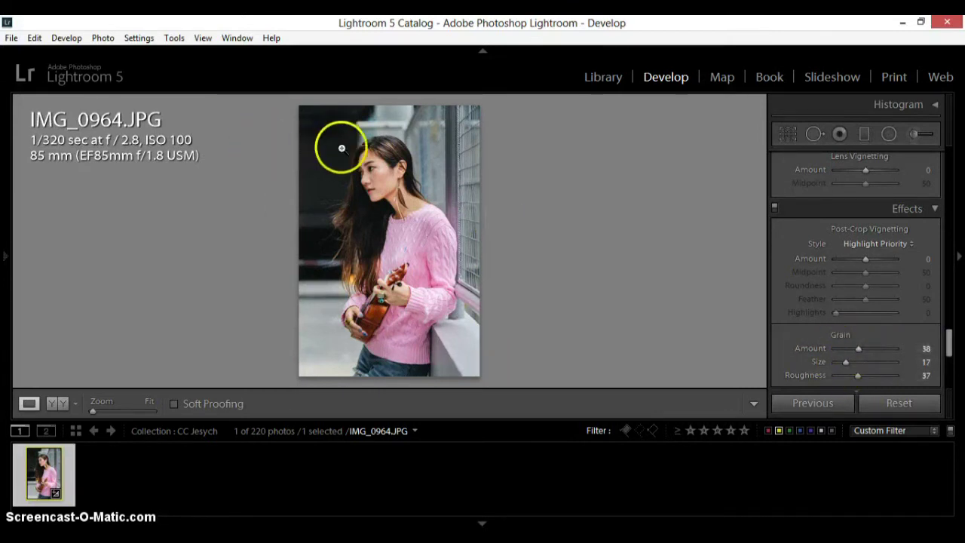
Step: Examine the grain and detail up close across the woman's face, hair, sweater, hands and the background
click(390, 209)
drag(392, 209, 457, 190)
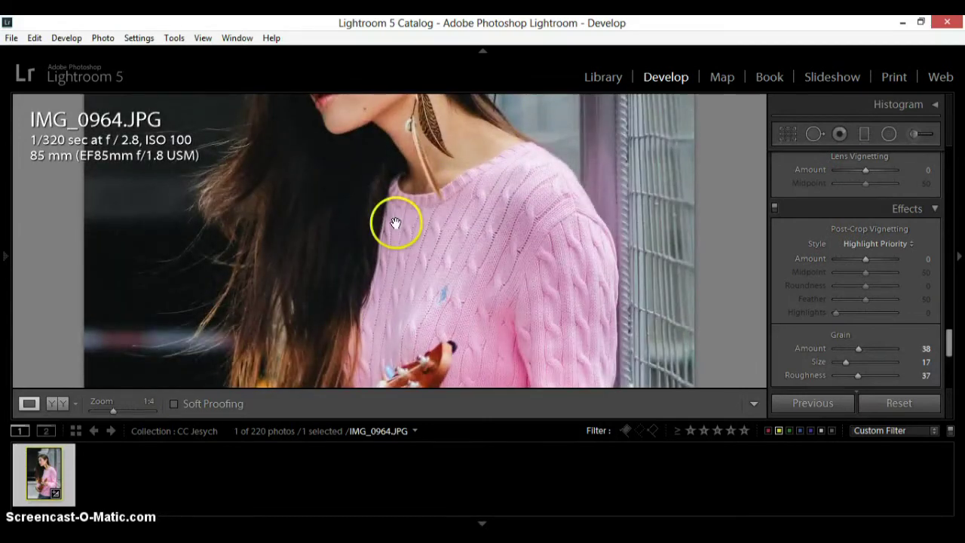
drag(405, 221, 392, 320)
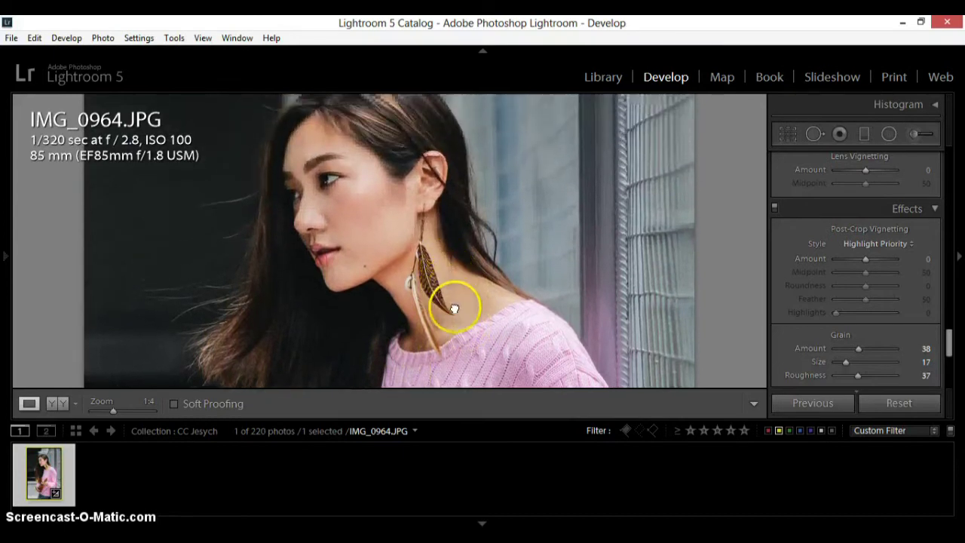
drag(457, 318, 474, 151)
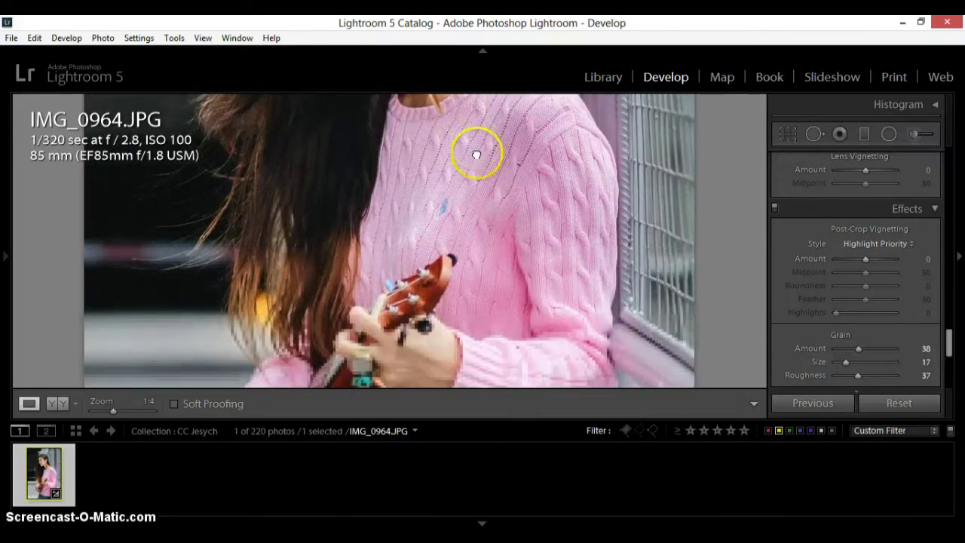
drag(446, 334, 470, 209)
drag(448, 312, 447, 249)
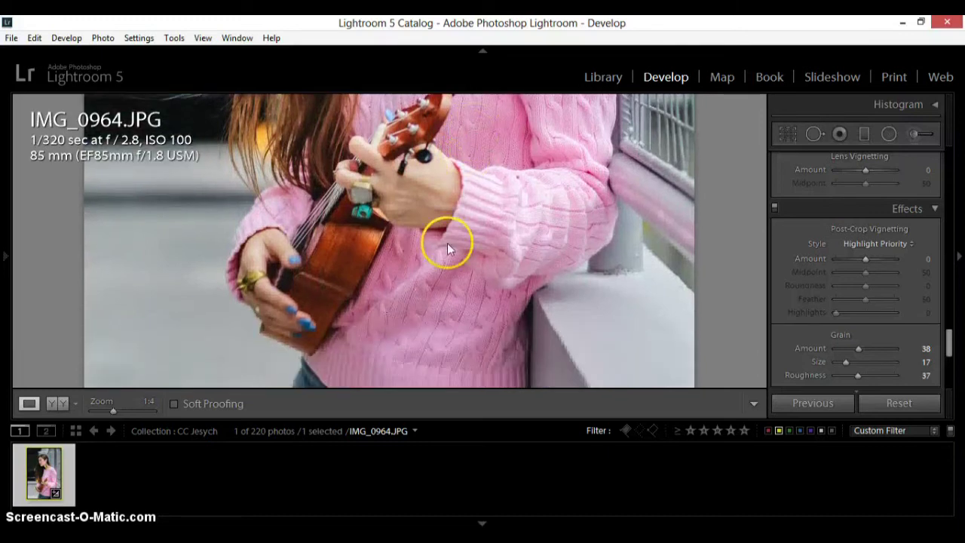
drag(462, 141, 443, 272)
drag(420, 168, 428, 290)
drag(485, 180, 490, 287)
drag(563, 161, 545, 263)
drag(545, 218, 546, 159)
drag(467, 129, 472, 217)
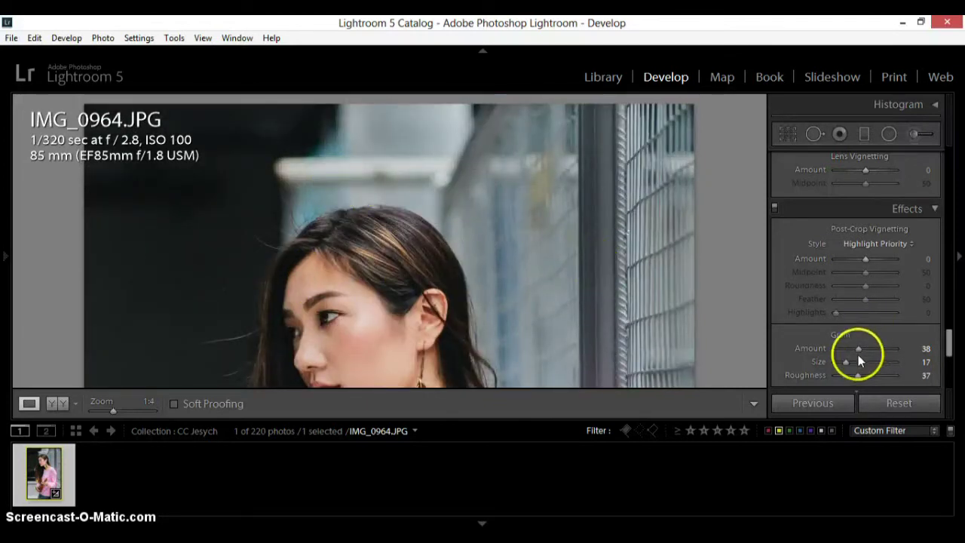
Step: Increase the grain Amount slightly and set its Size to 23
drag(859, 350, 850, 362)
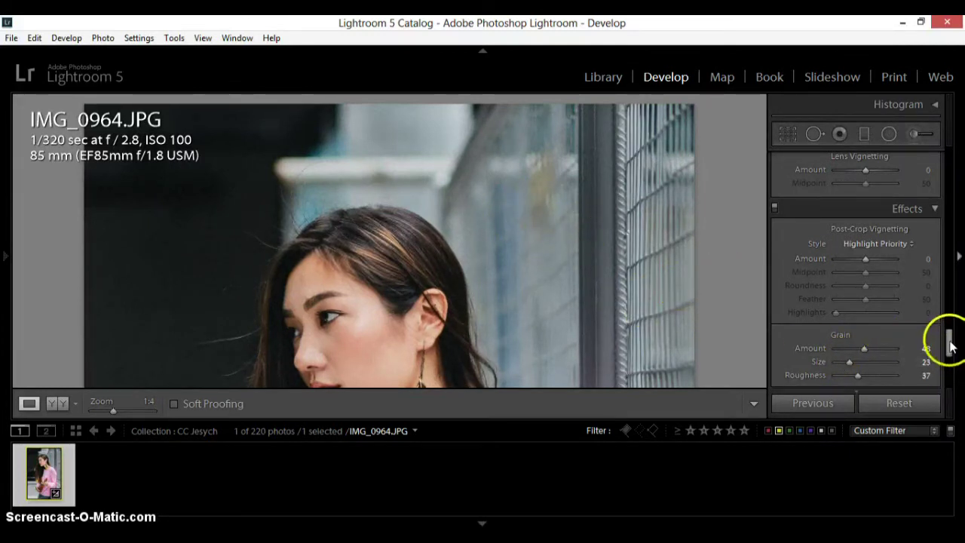
drag(949, 341, 949, 346)
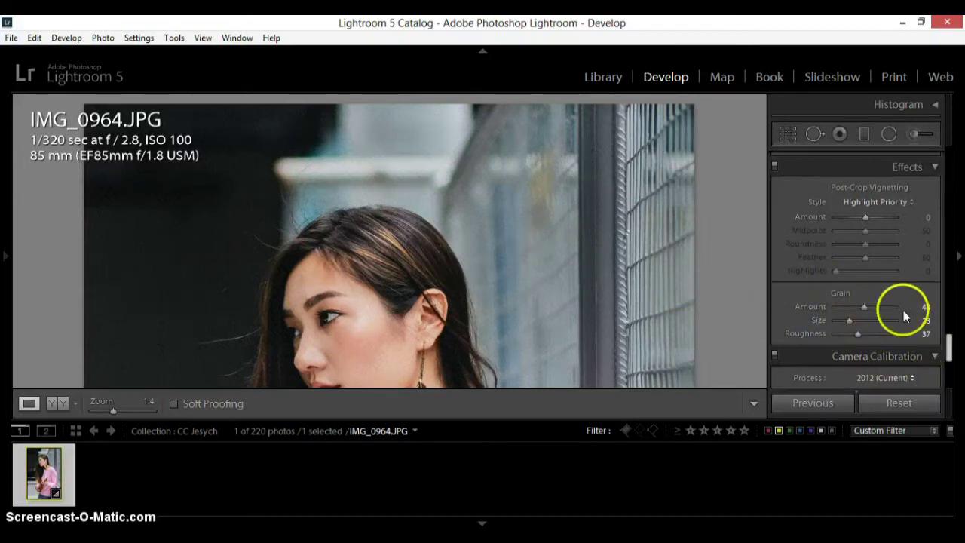
Step: View the whole photo and compare the edited version with the original
drag(948, 345, 950, 155)
click(558, 302)
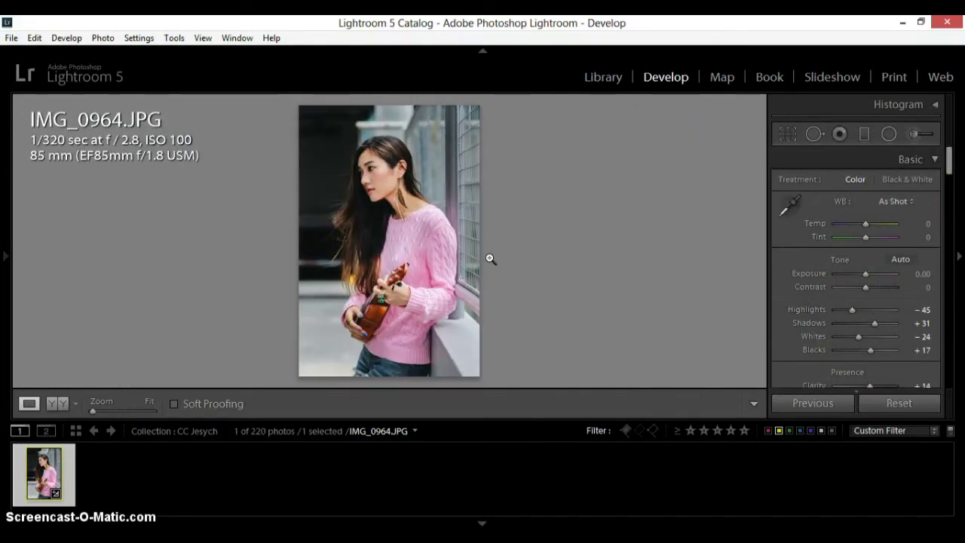
key(backslash)
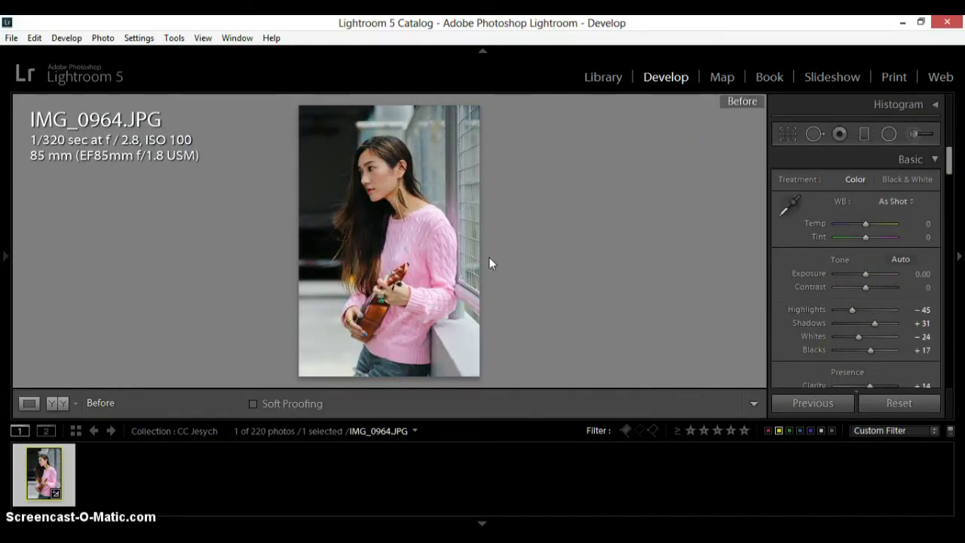
key(backslash)
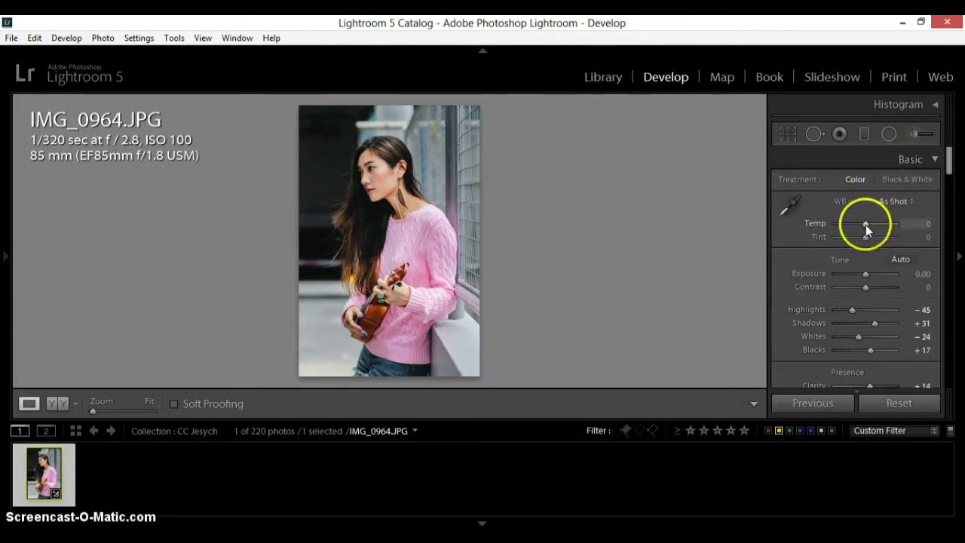
Step: Cool the white balance by setting Temp to -5
drag(865, 225, 864, 225)
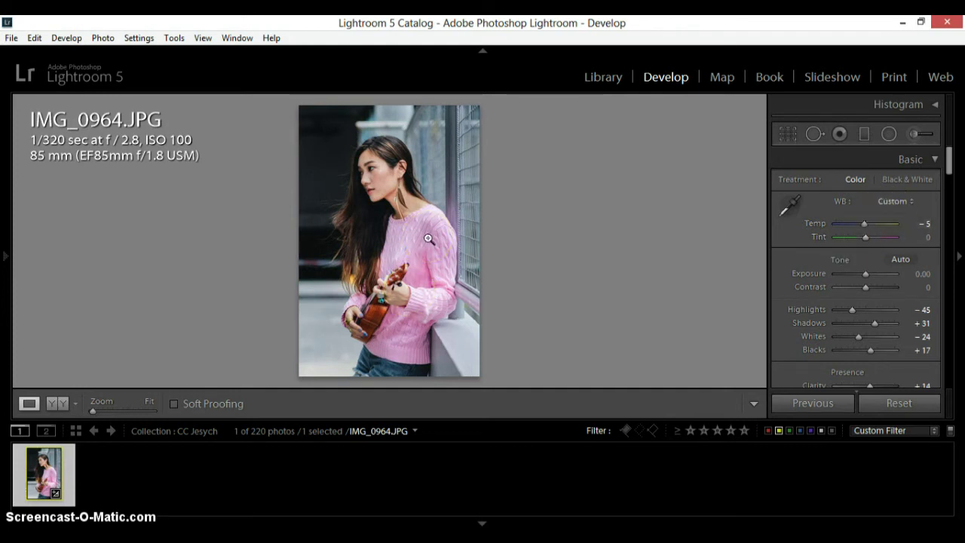
drag(948, 161, 950, 113)
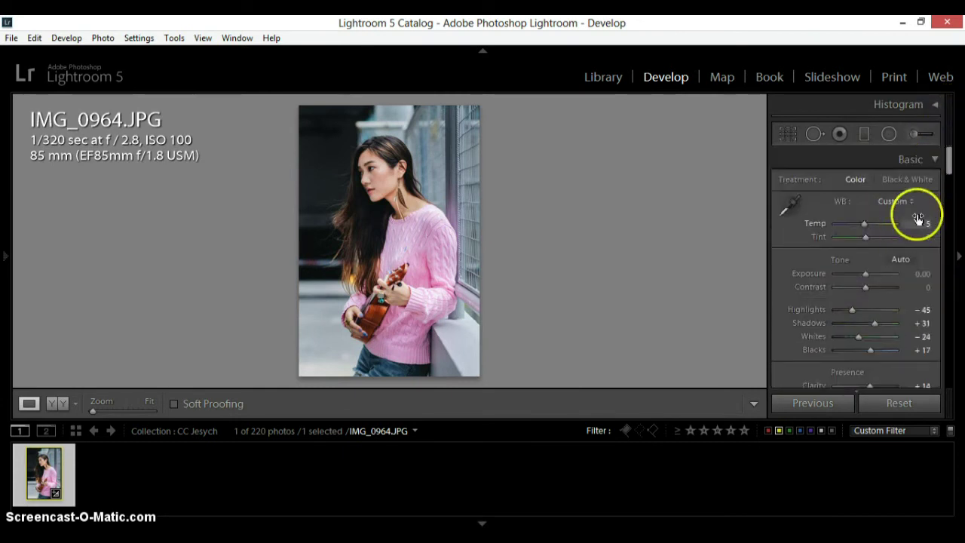
Step: Review the photo's white balance, tone and presence settings from Temp through Saturation
click(952, 166)
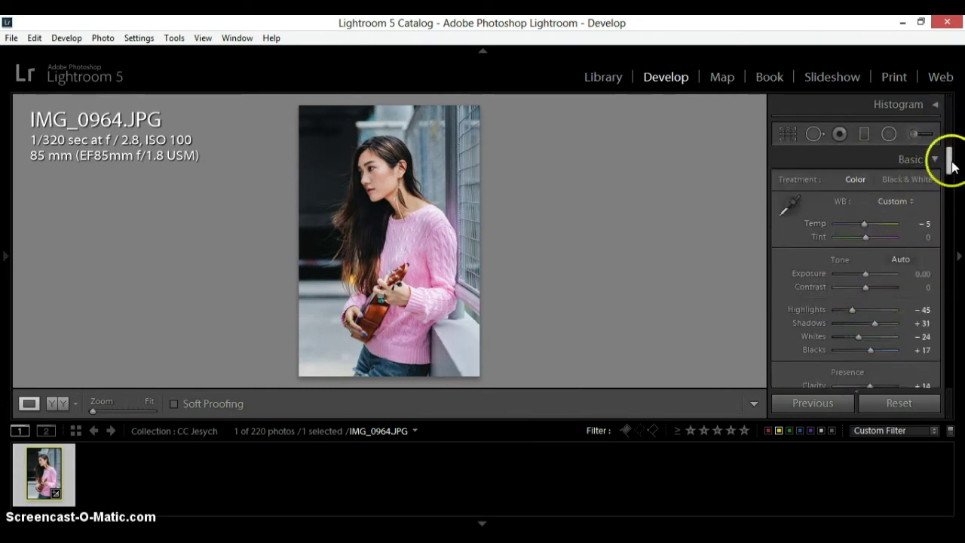
drag(949, 167, 948, 173)
click(870, 205)
click(948, 168)
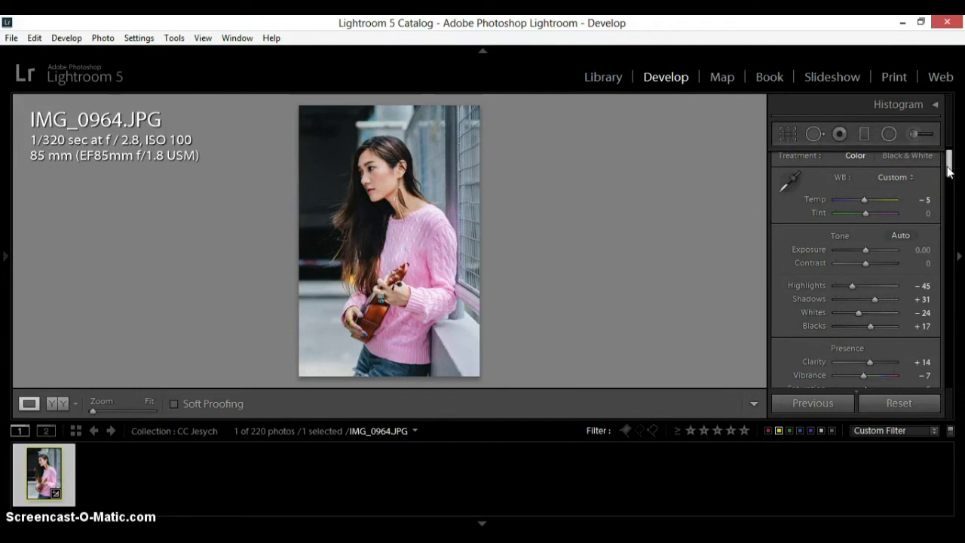
scroll(866, 247, down, 1)
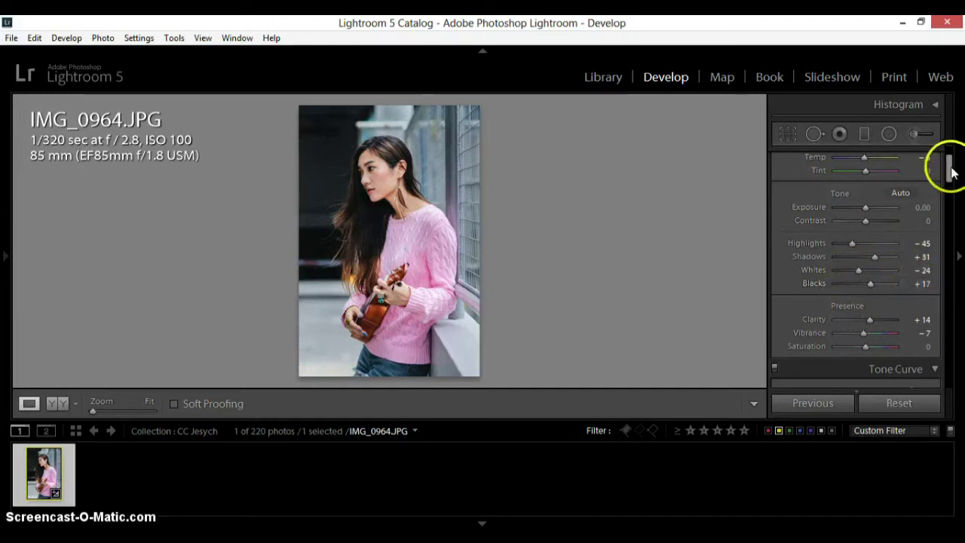
drag(948, 168, 950, 173)
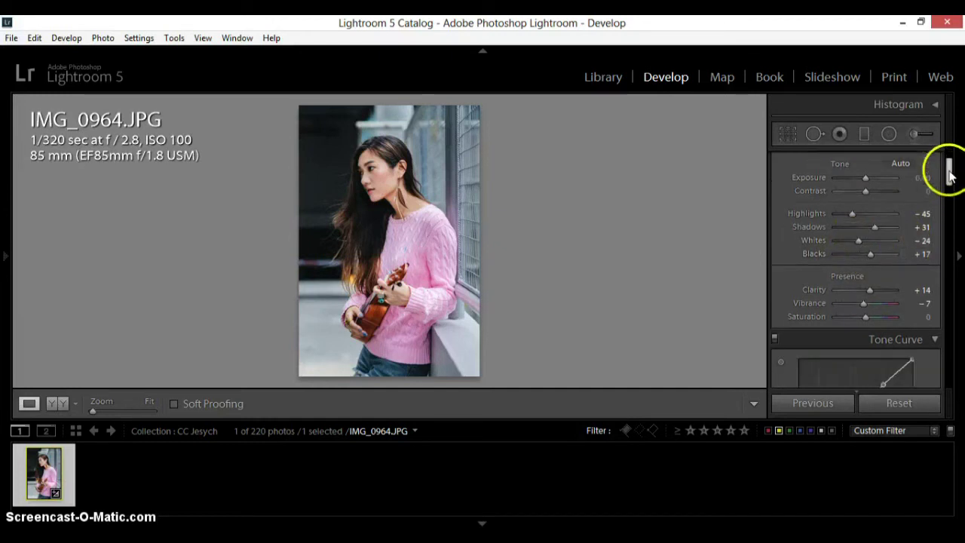
click(924, 294)
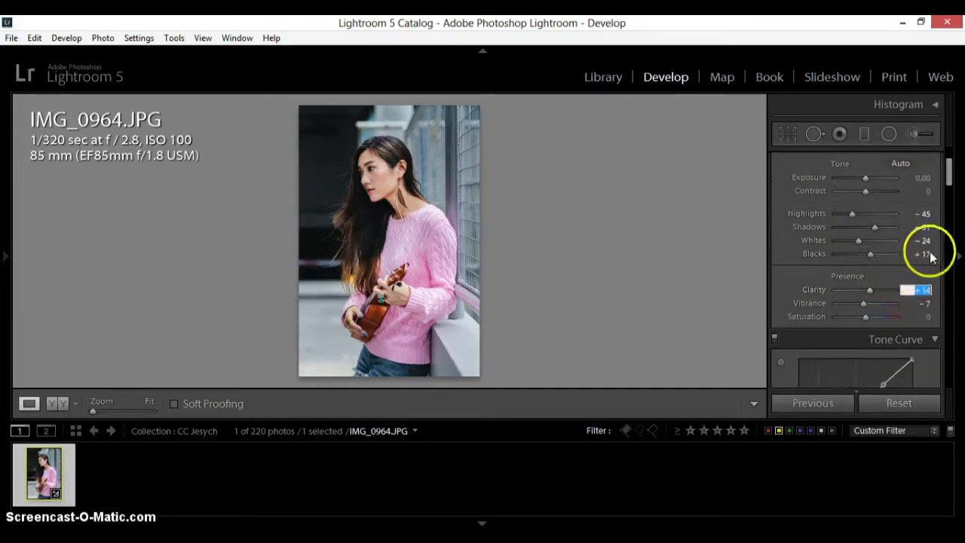
drag(946, 172, 948, 176)
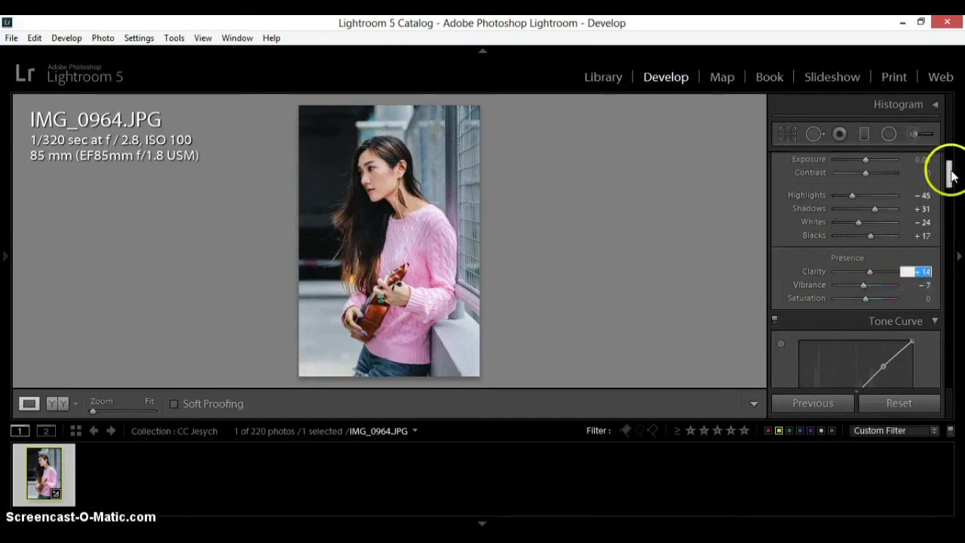
click(926, 260)
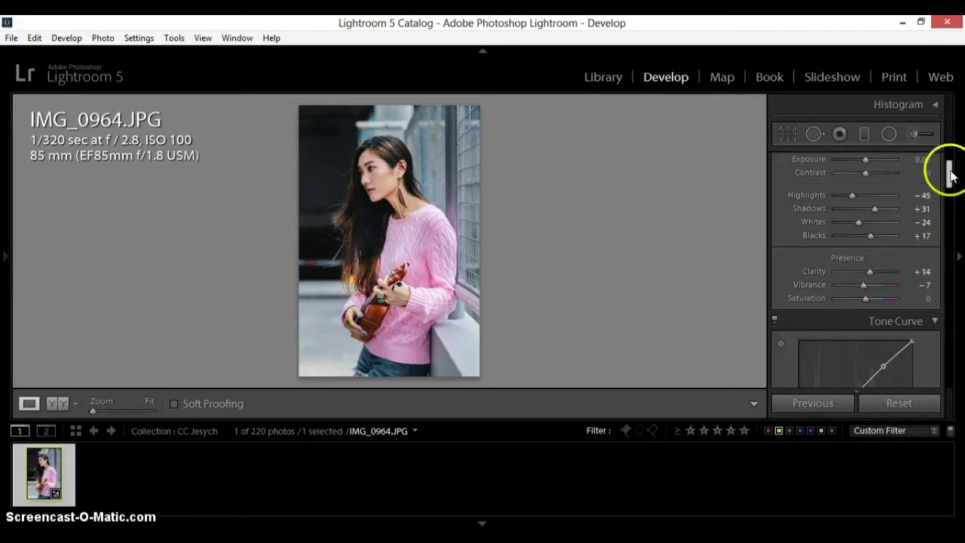
drag(949, 174, 950, 181)
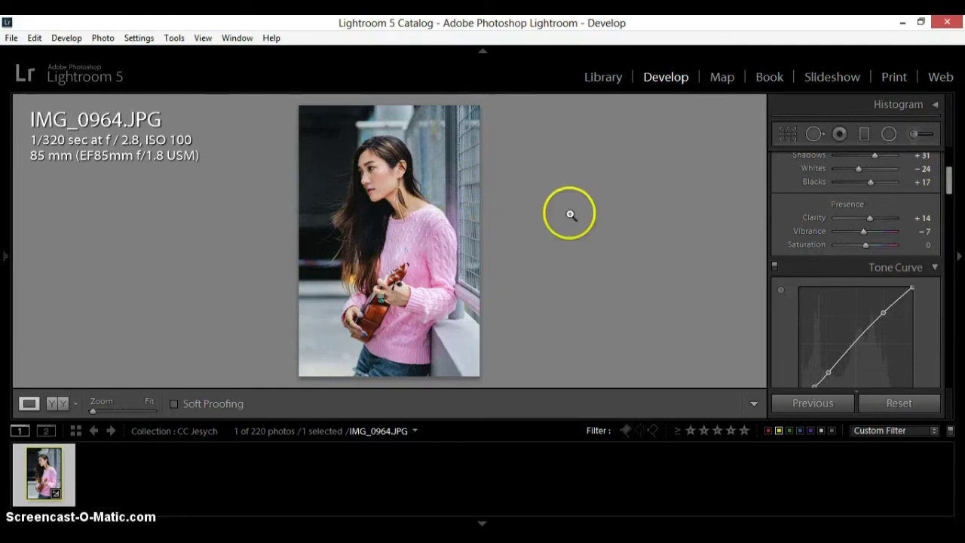
Step: Review the tone curve of the RGB, Red, Green and Blue channels, ending back on RGB
scroll(941, 185, down, 3)
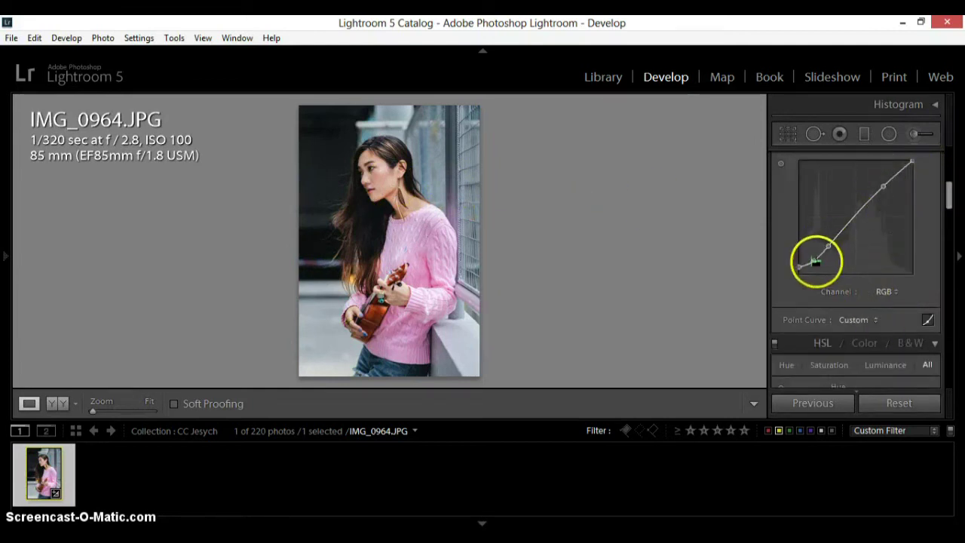
click(885, 291)
click(845, 324)
click(886, 291)
click(859, 341)
click(887, 292)
click(859, 355)
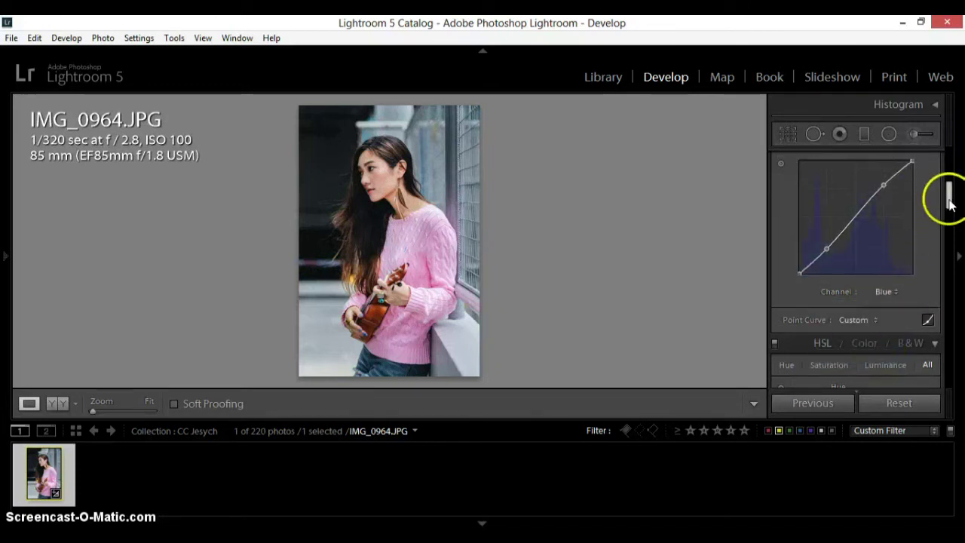
click(887, 292)
click(848, 308)
Step: Review the photo's HSL luminance values for Orange and Yellow, and its sharpening and noise-reduction settings
scroll(942, 216, down, 8)
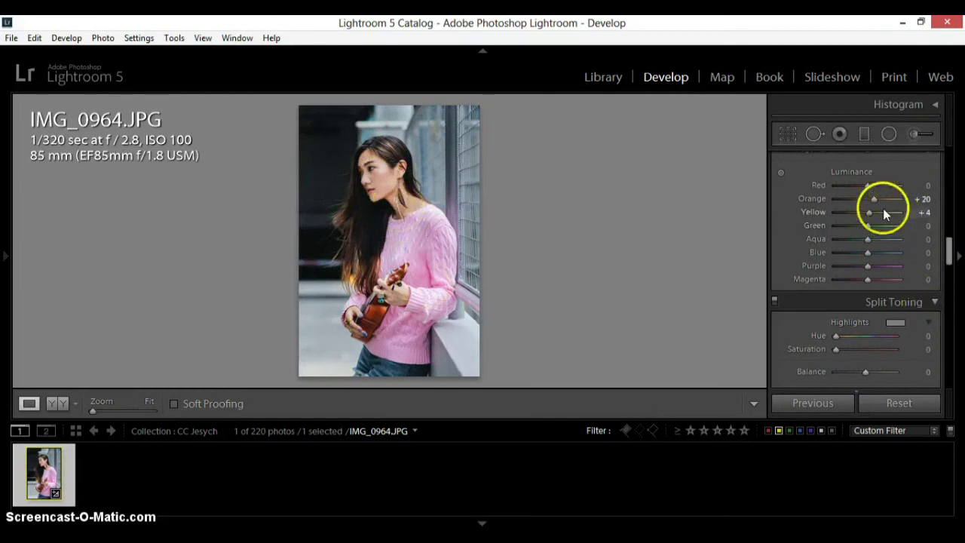
scroll(947, 241, up, 2)
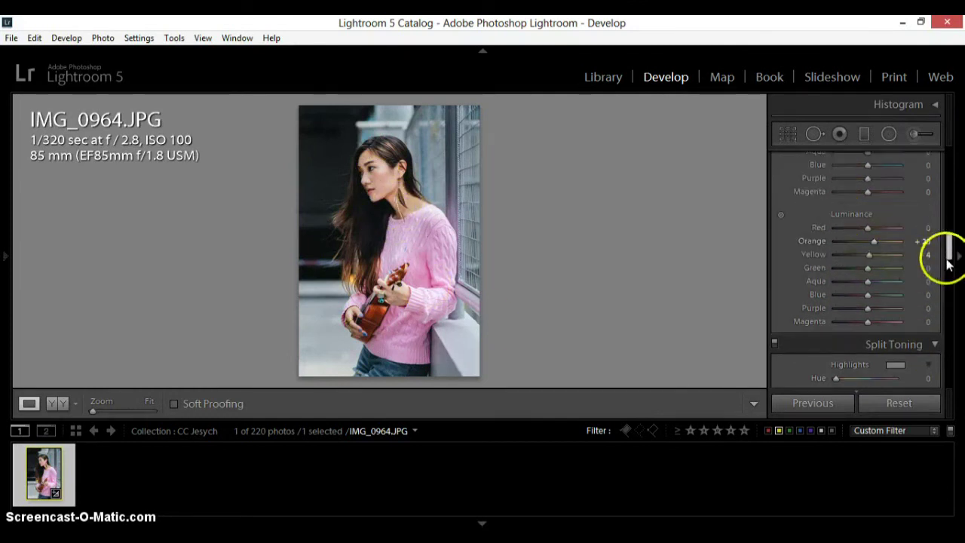
scroll(948, 261, up, 1)
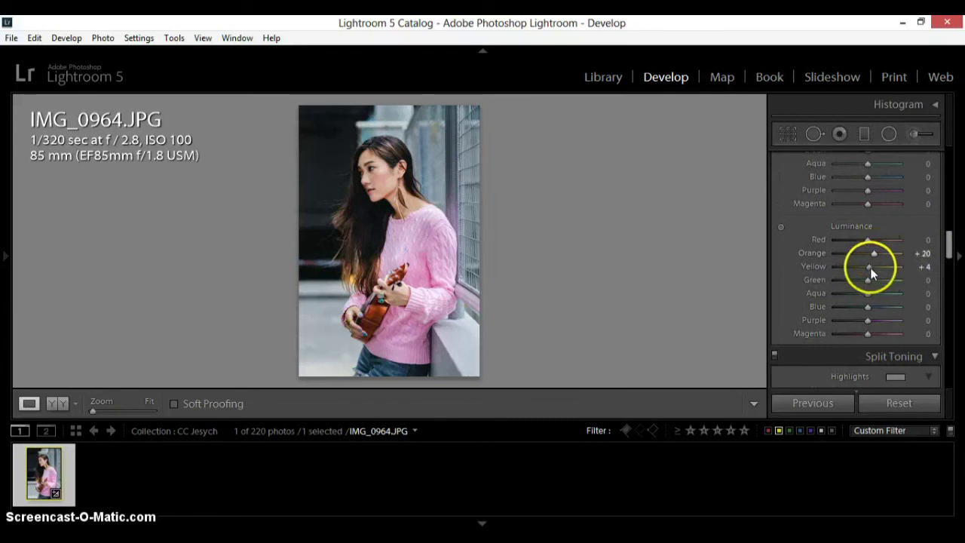
scroll(947, 253, down, 10)
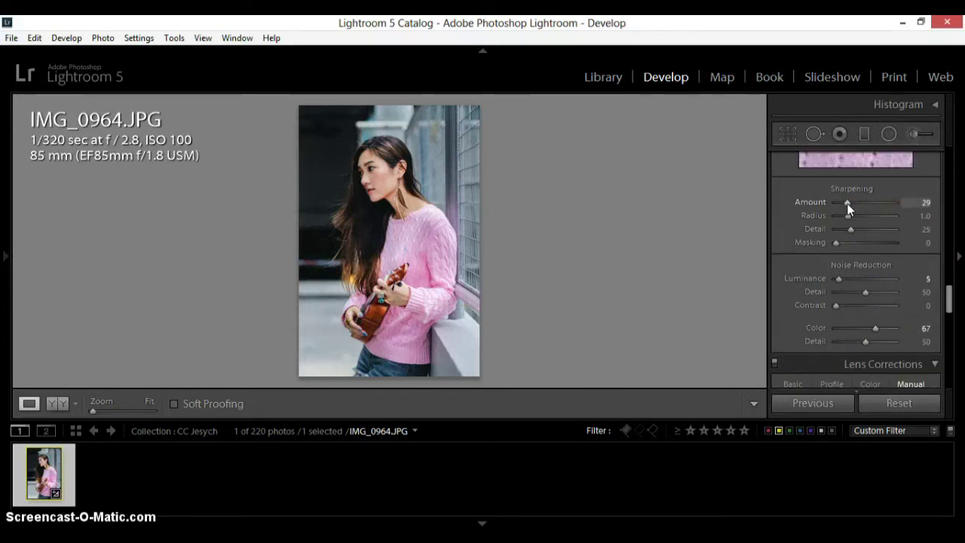
drag(949, 307, 947, 301)
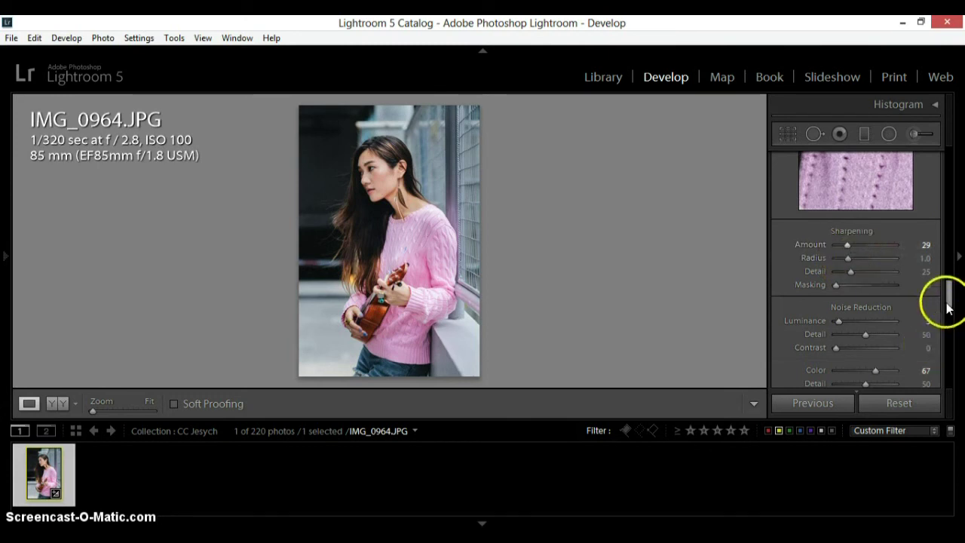
scroll(947, 307, down, 2)
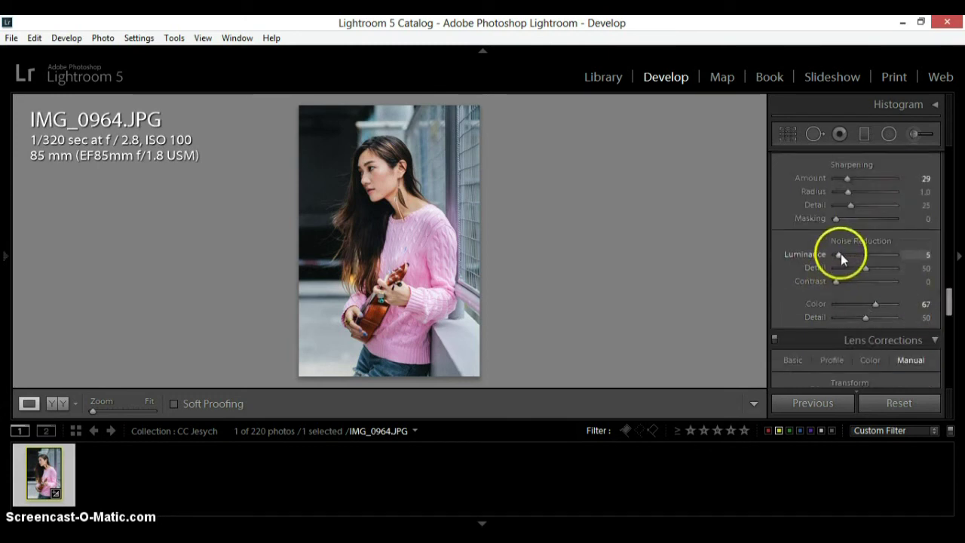
drag(948, 303, 947, 303)
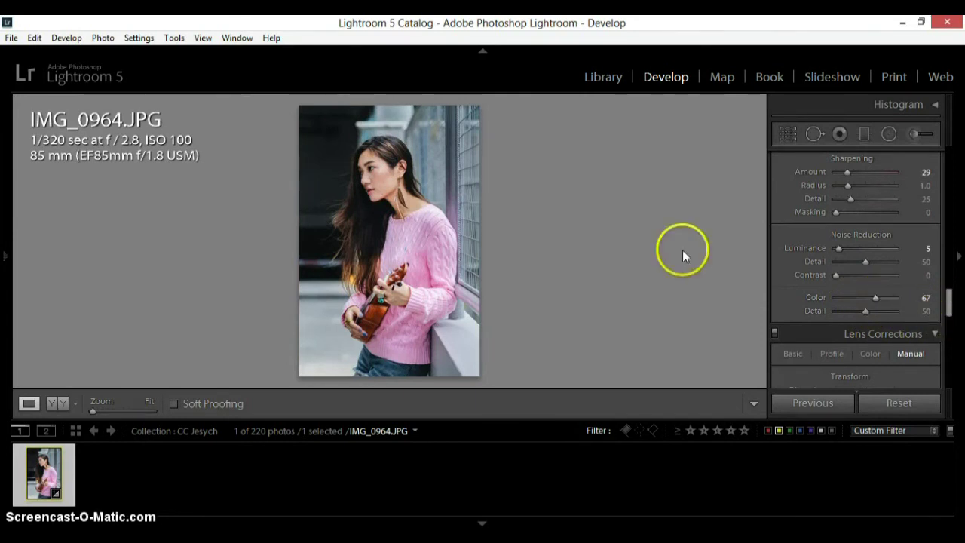
Step: Reduce the grain size to 21 in the photo's effects settings
drag(947, 305, 950, 349)
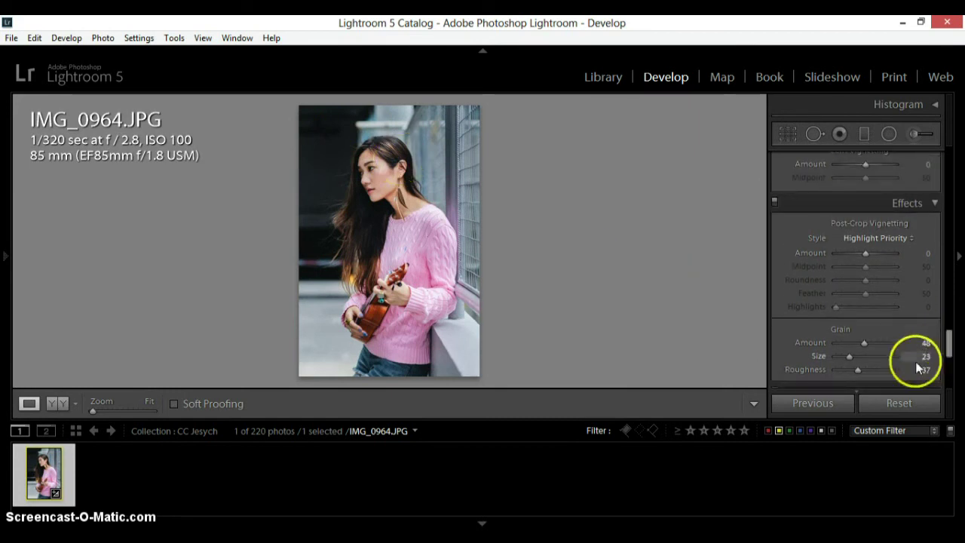
drag(949, 349, 949, 360)
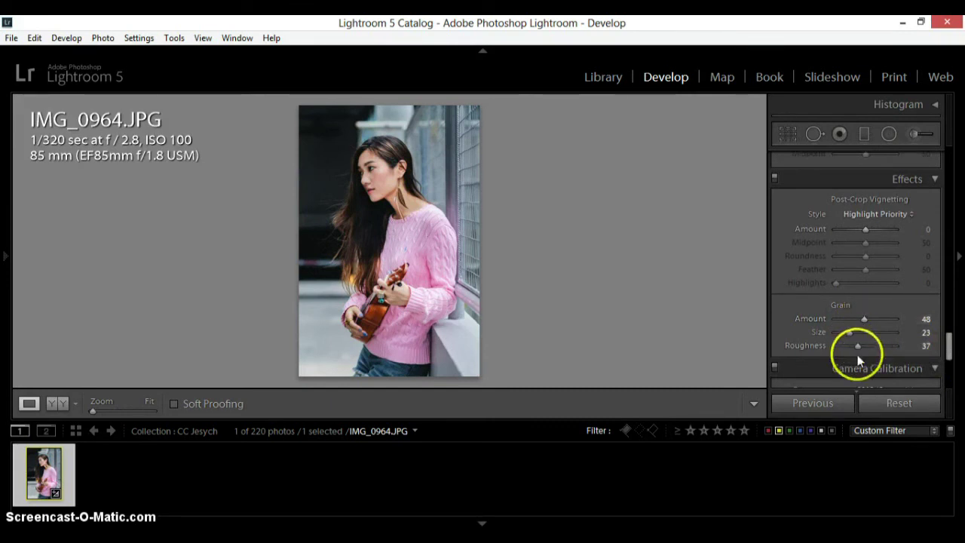
drag(849, 337, 848, 335)
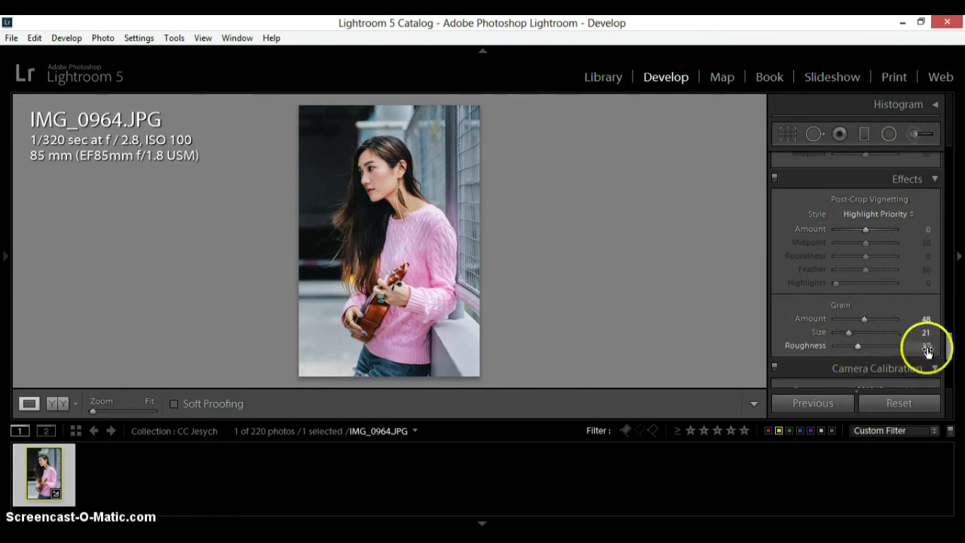
Step: Return to the basic adjustments and compare the edited portrait with the original, ending on the edited version
drag(945, 347, 953, 170)
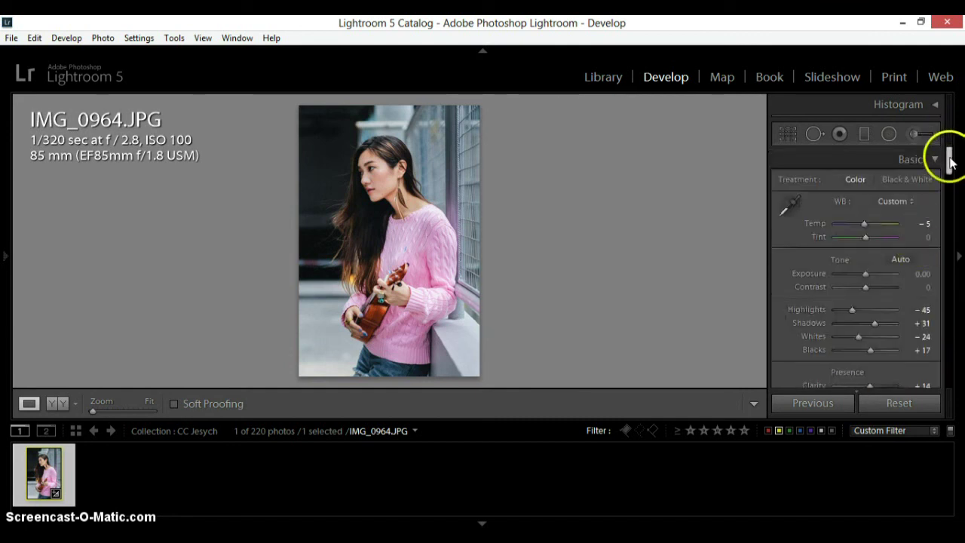
key(backslash)
key(backslash)
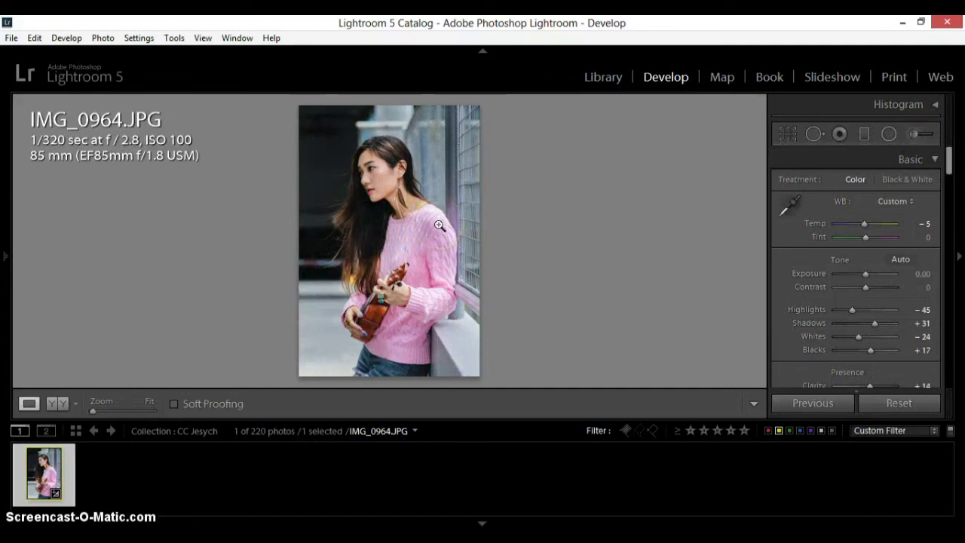